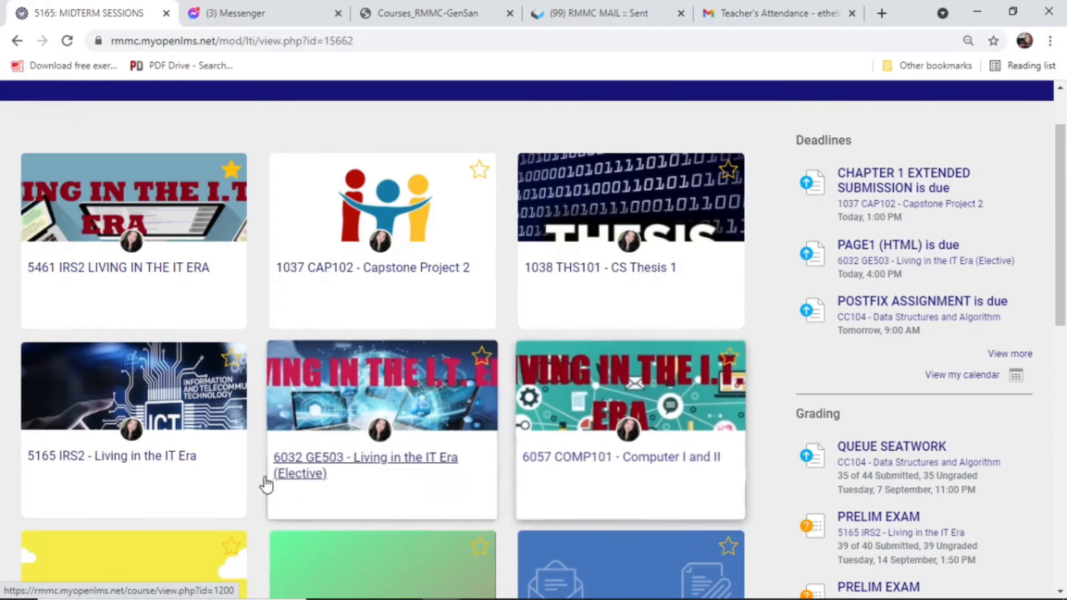
Open the 5165 IRS2 - Living in the IT Era course from the dashboard.
left_click(188, 465)
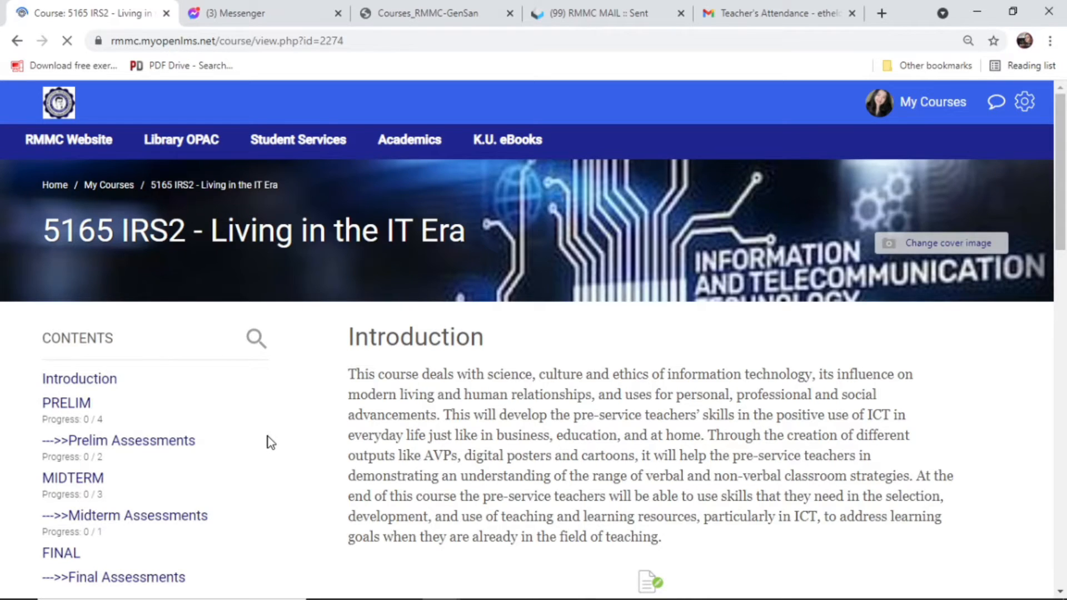
Jump to the course's MIDTERM section and open the MIDTERM SESSIONS activity.
scroll(265, 428, "down", 2)
scroll(92, 409, "up", 1)
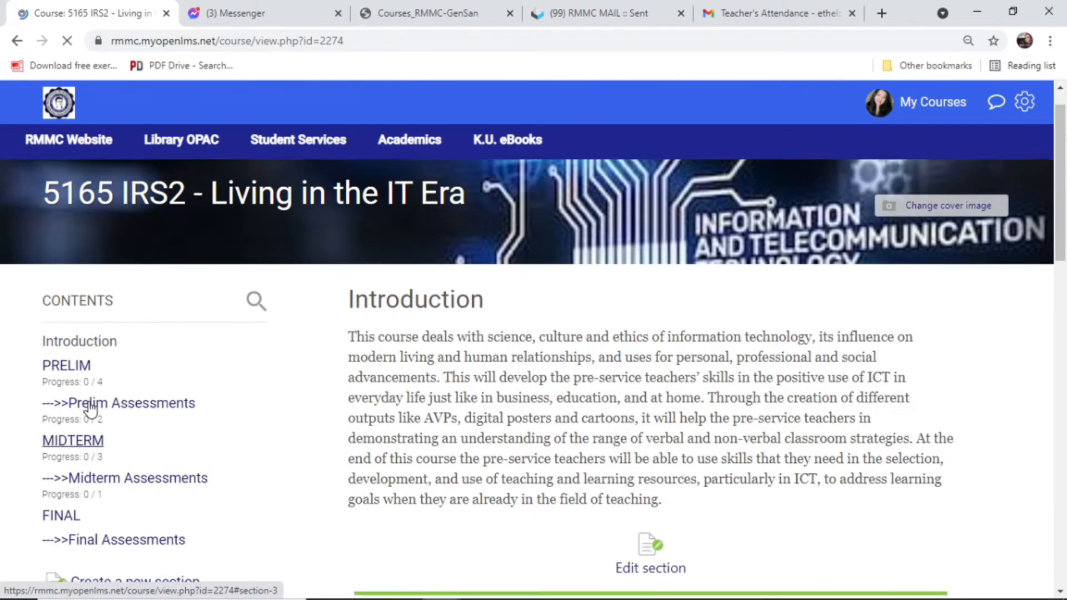
left_click(92, 409)
left_click(83, 480)
scroll(925, 422, "down", 6)
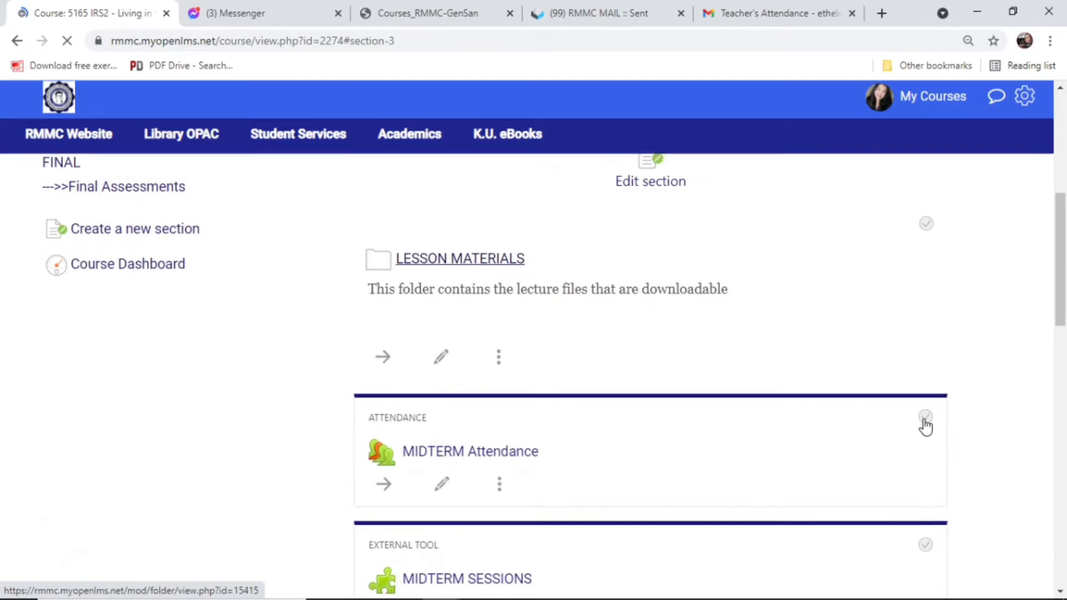
scroll(925, 422, "down", 3)
left_click(507, 428)
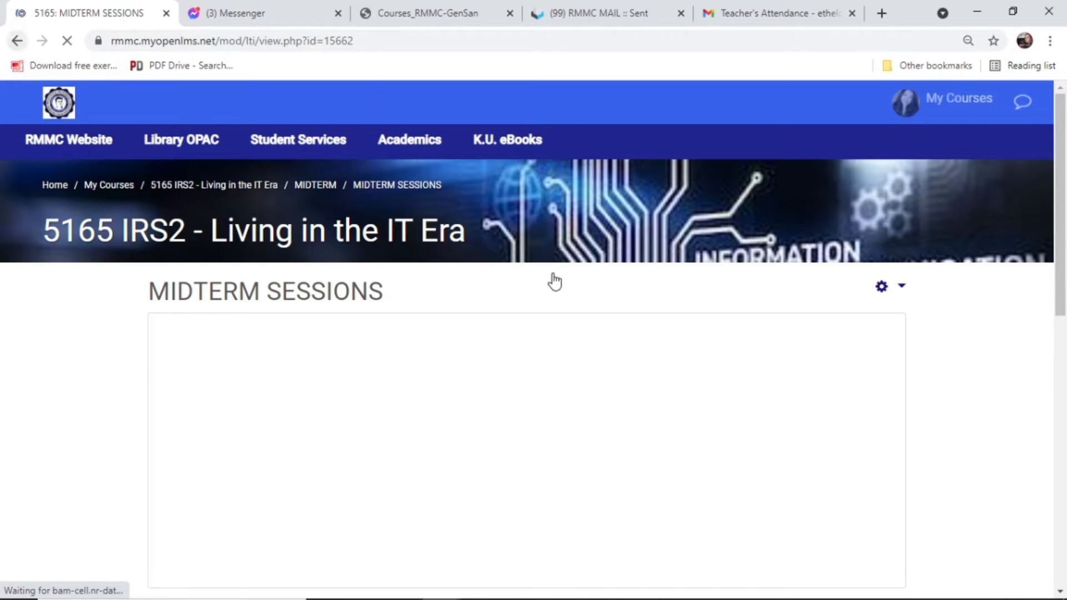
Return to the course page and scroll down through the MIDTERM section.
left_click(17, 41)
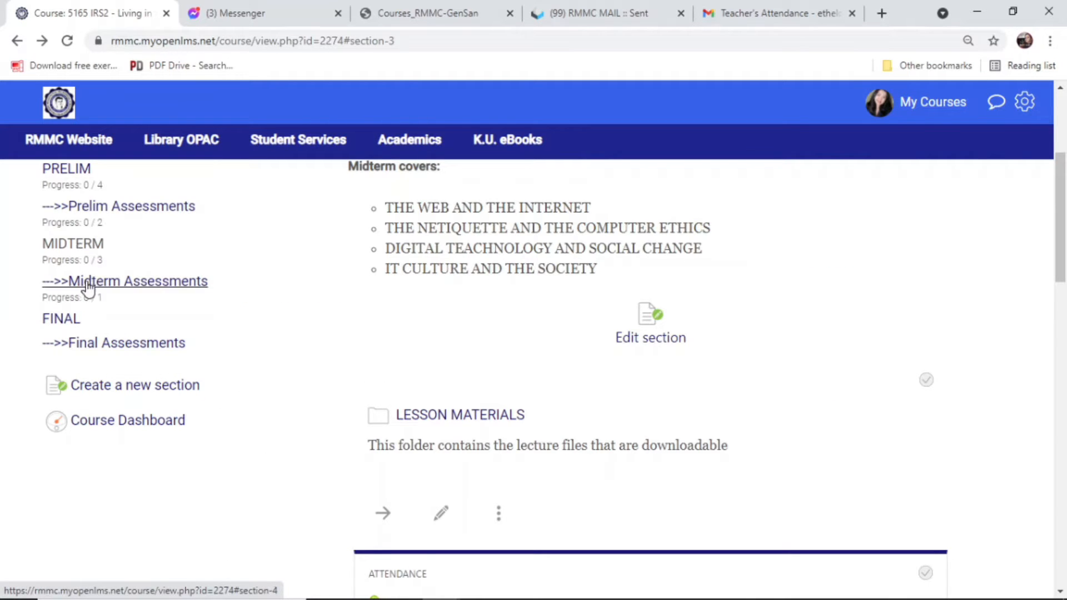
left_click(78, 245)
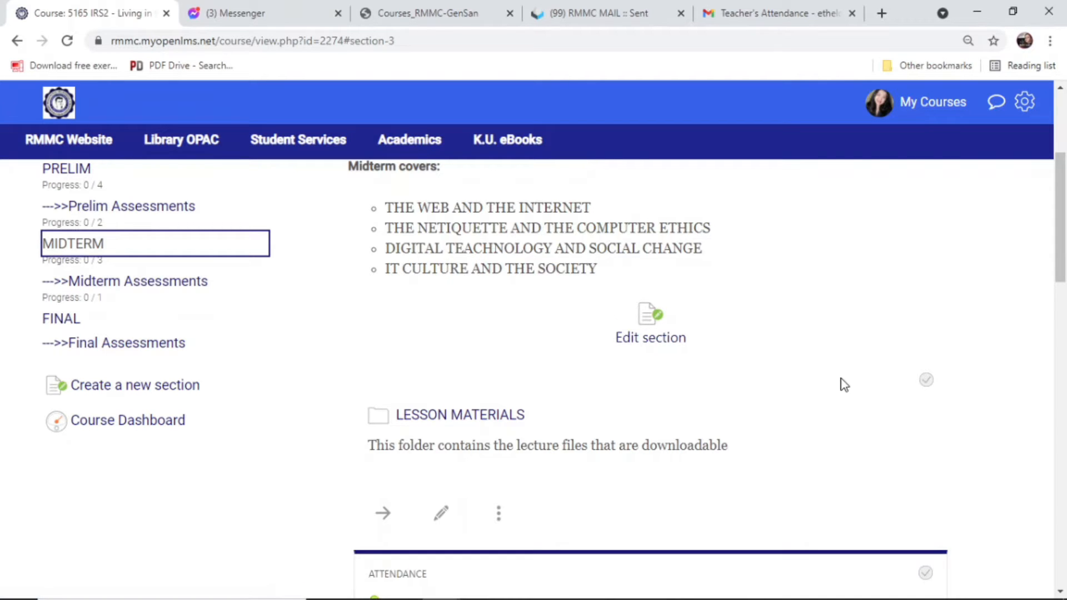
scroll(844, 384, "down", 3)
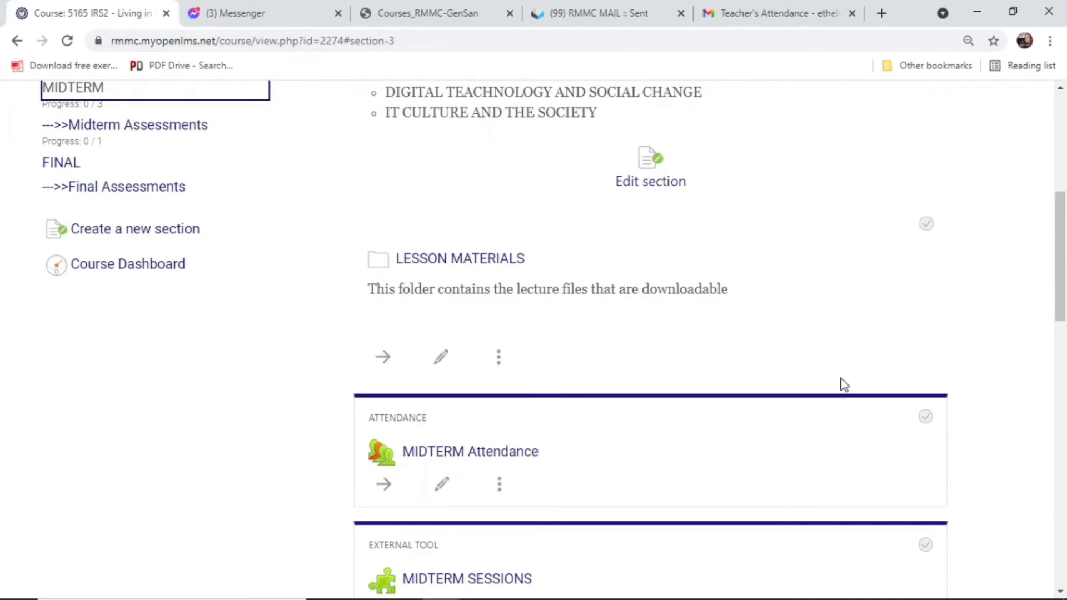
scroll(844, 383, "down", 3)
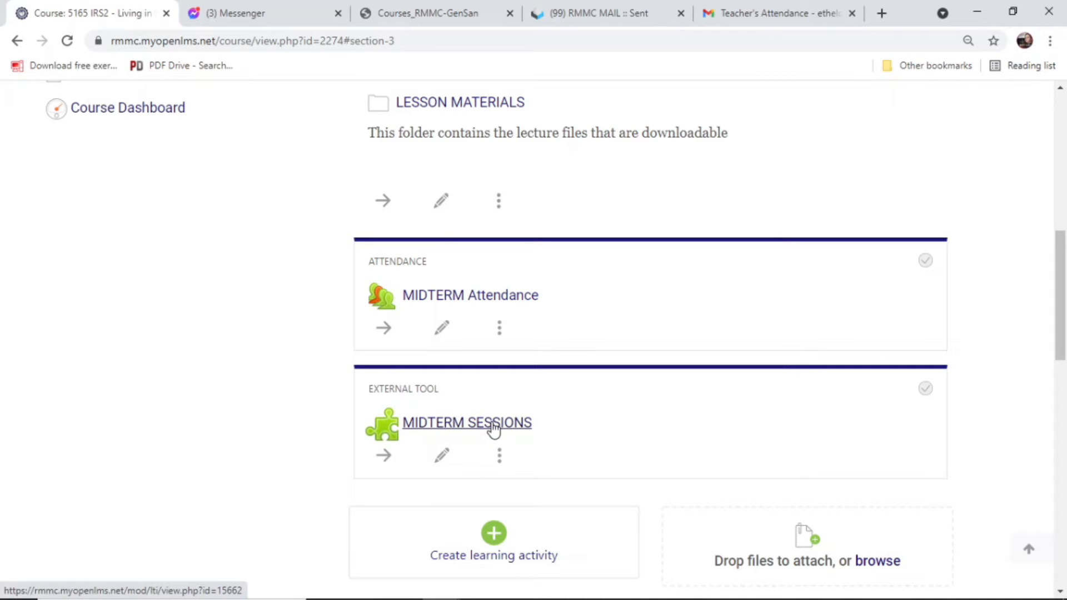
Open MIDTERM SESSIONS to load the ClassIn lesson list with HTML INTRO upcoming.
left_click(493, 427)
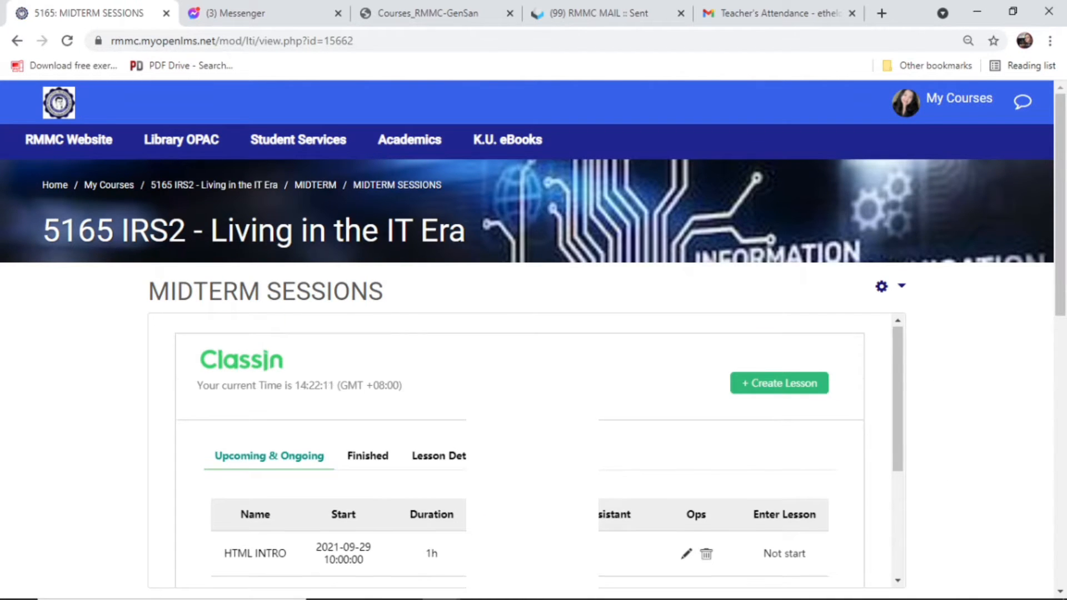
scroll(837, 435, "down", 3)
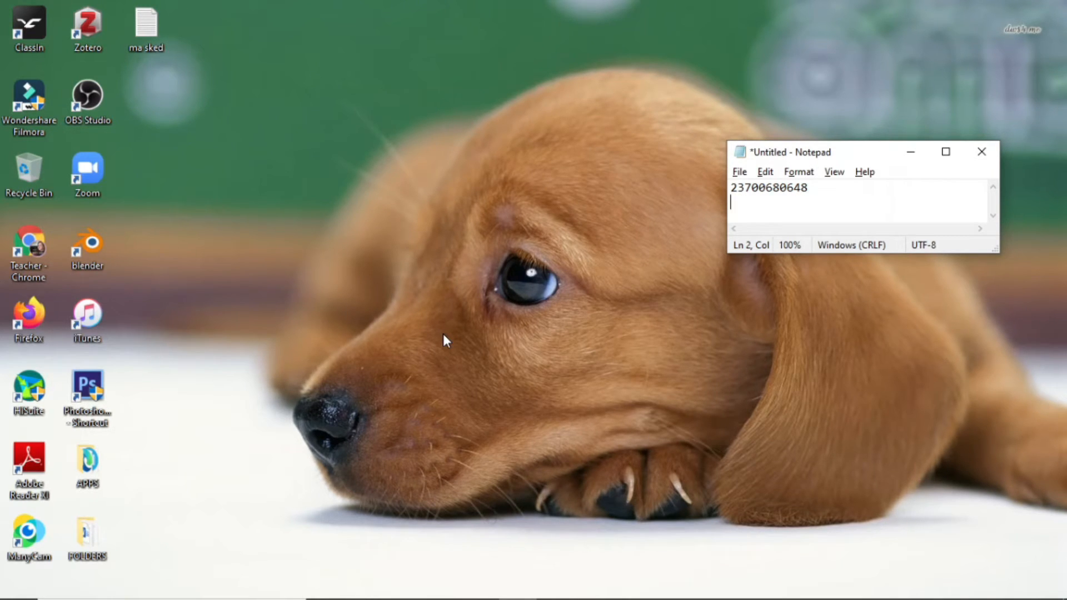
double_click(31, 31)
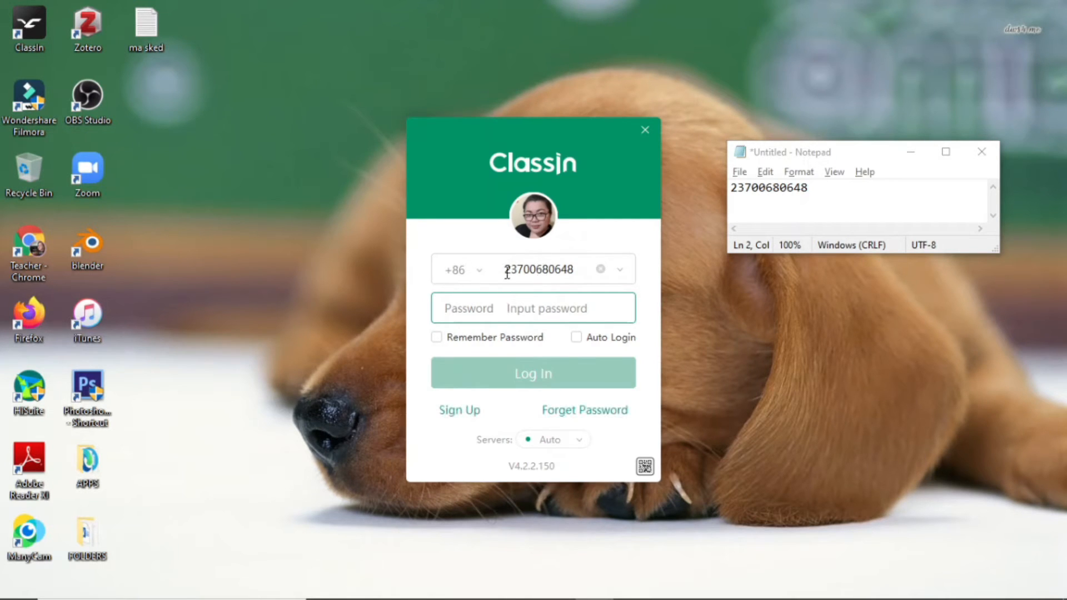
left_click(478, 271)
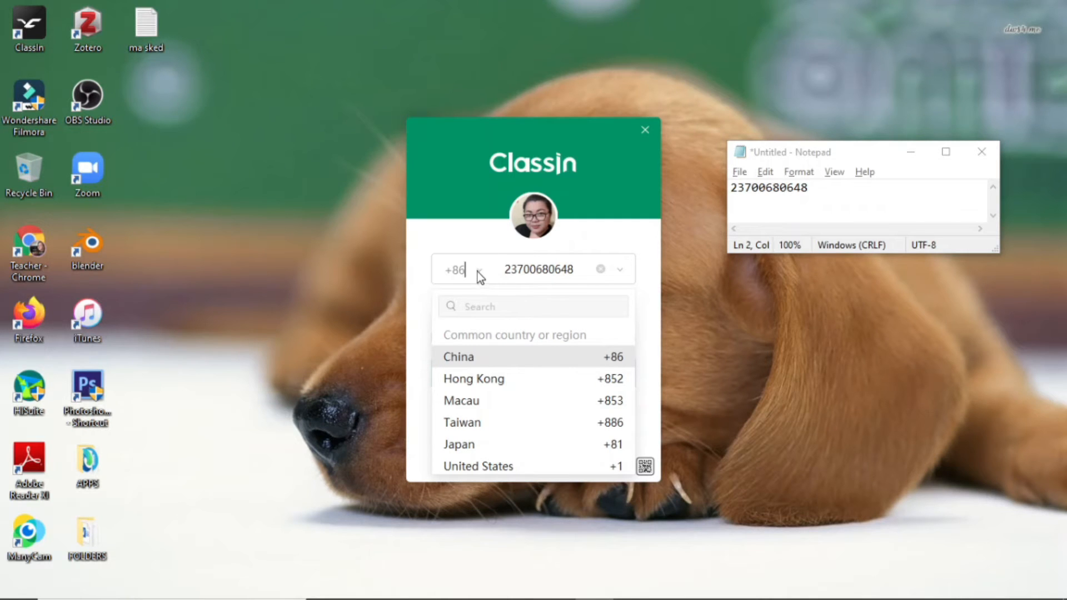
left_click(602, 276)
left_click(602, 275)
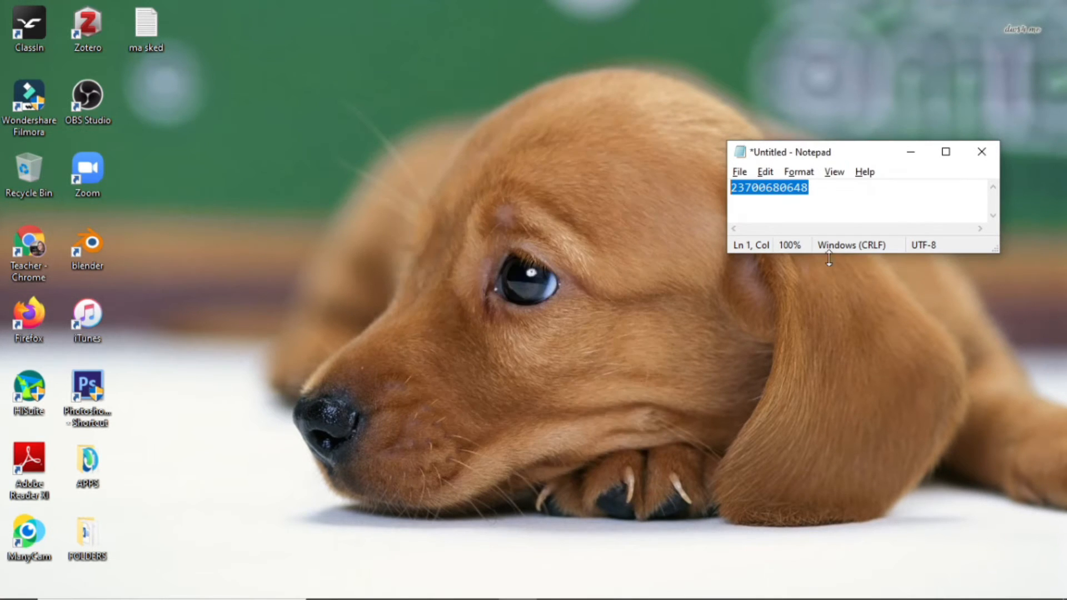
left_click(844, 196)
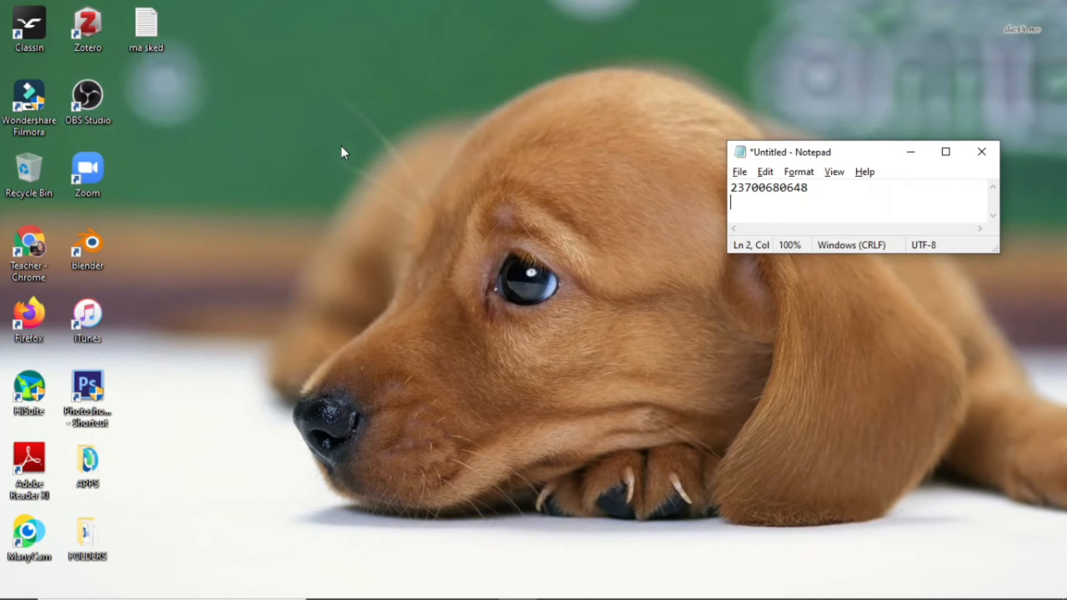
Launch ClassIn from the desktop and bring up its country calling code list.
left_click(31, 25)
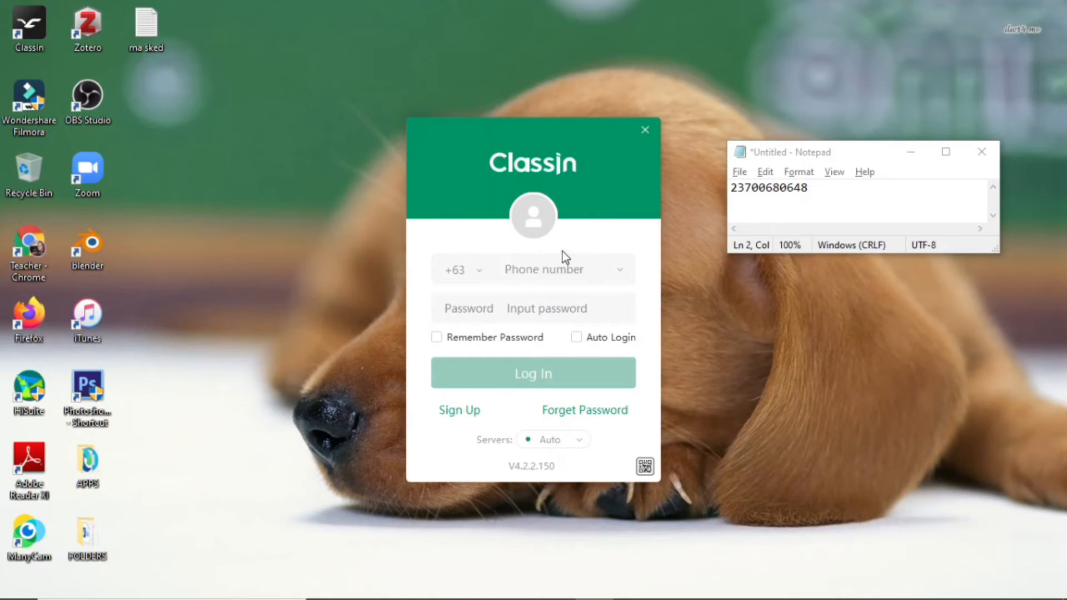
left_click(479, 272)
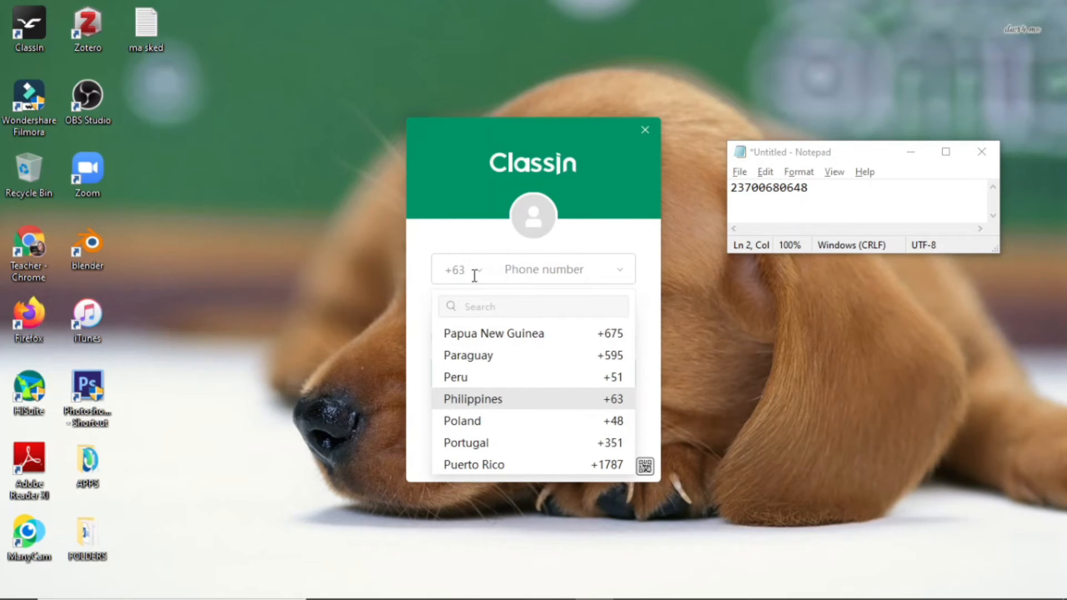
Set the login country code to China +86 and enter the account's phone number.
left_click_drag(634, 431, 626, 343)
left_click(586, 357)
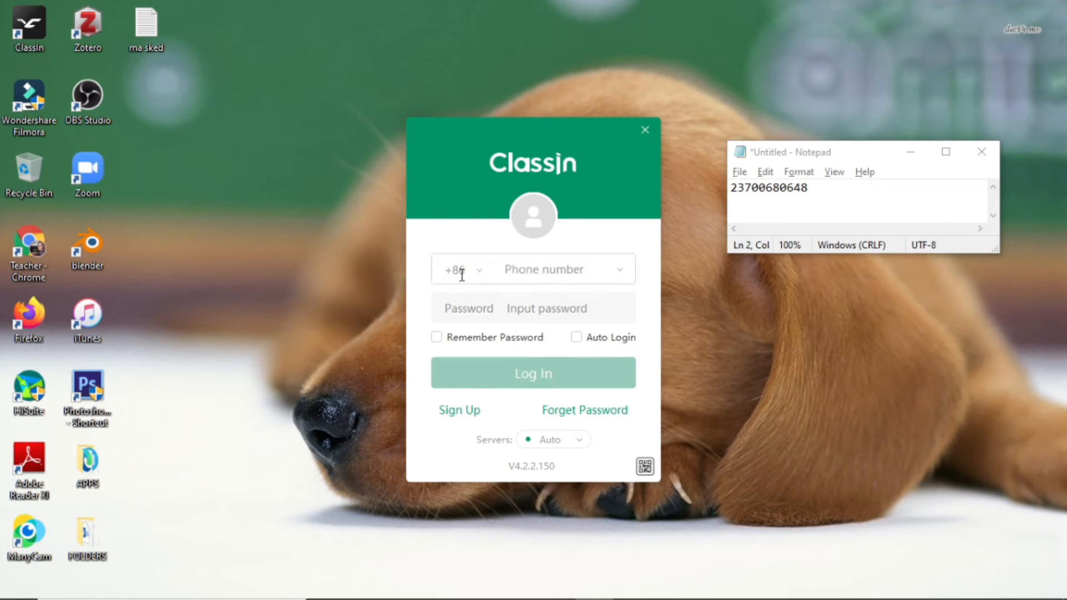
left_click(522, 269)
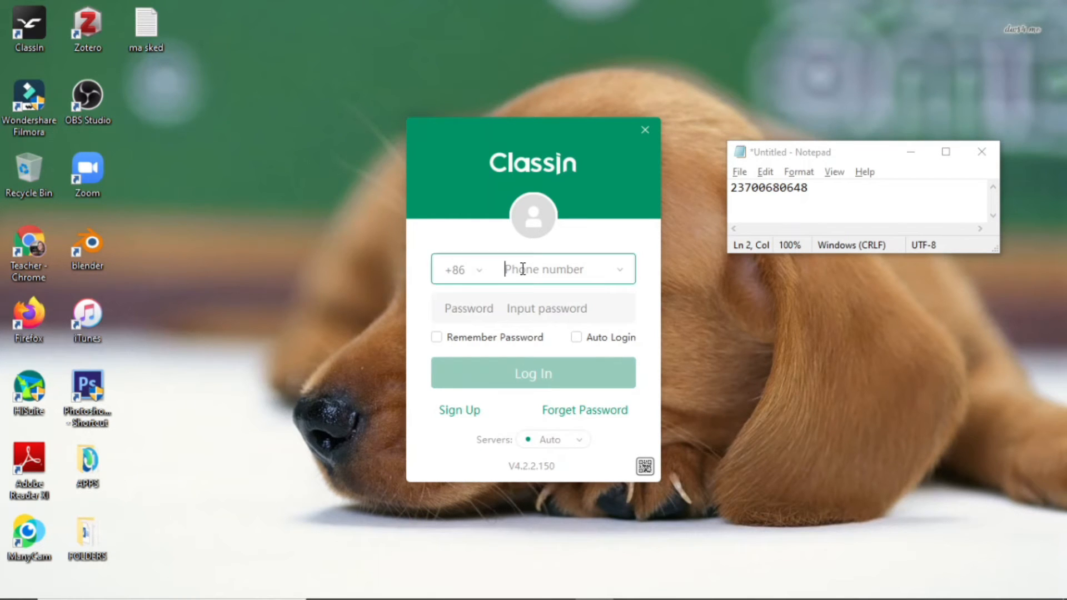
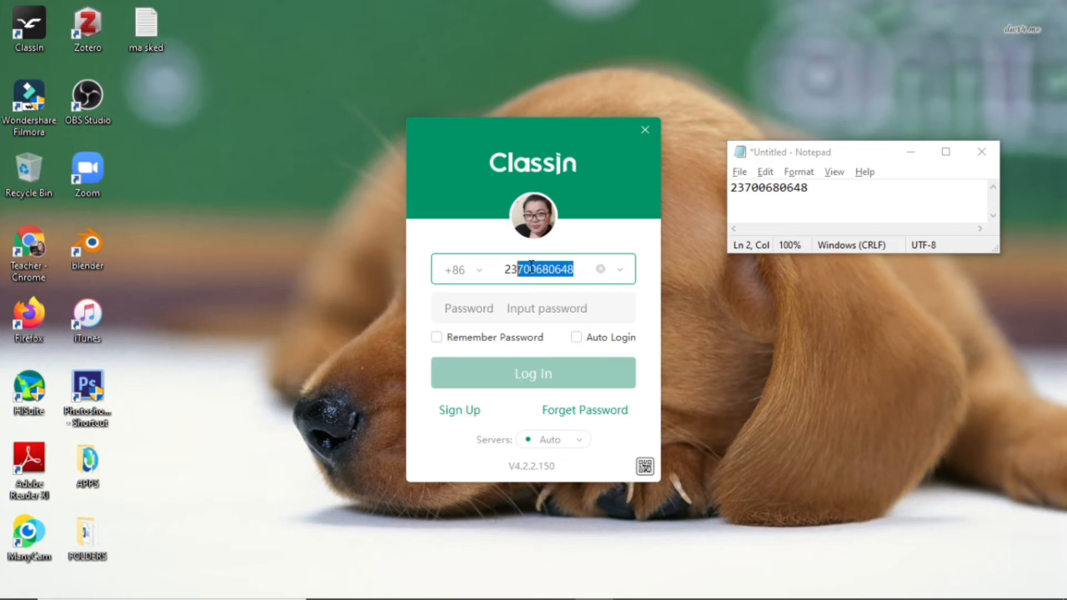
left_click(515, 314)
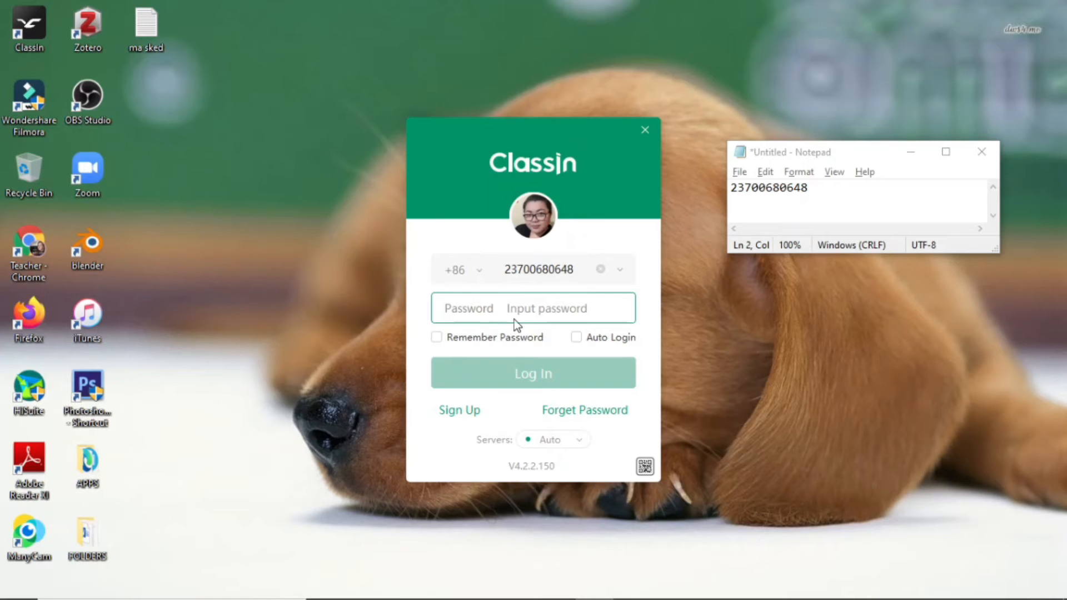
Enter the account password, enable Remember Password and Auto Login, and log in.
type("******")
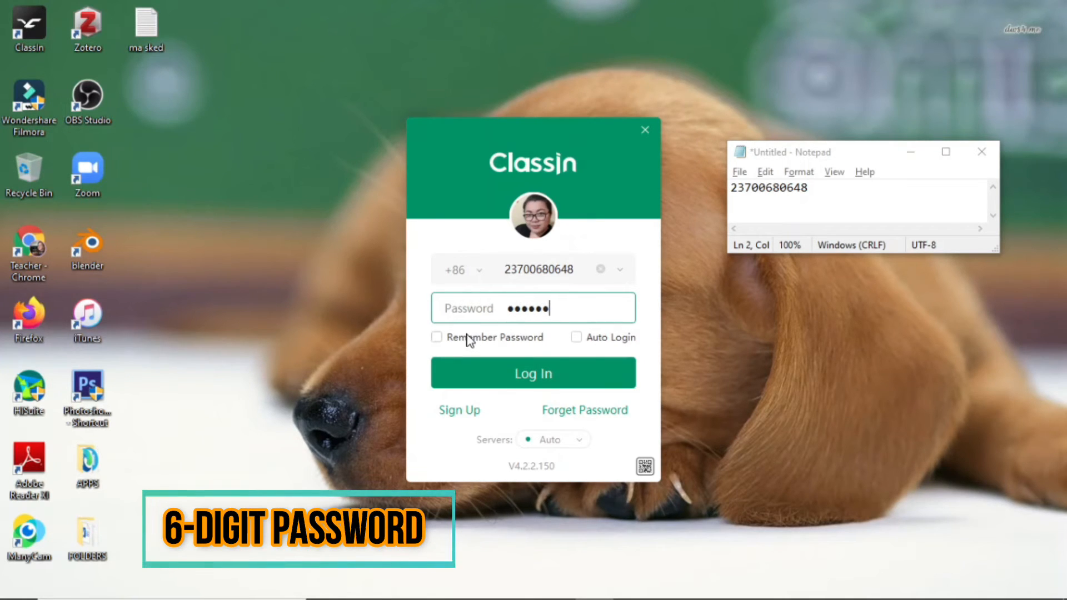
left_click(438, 338)
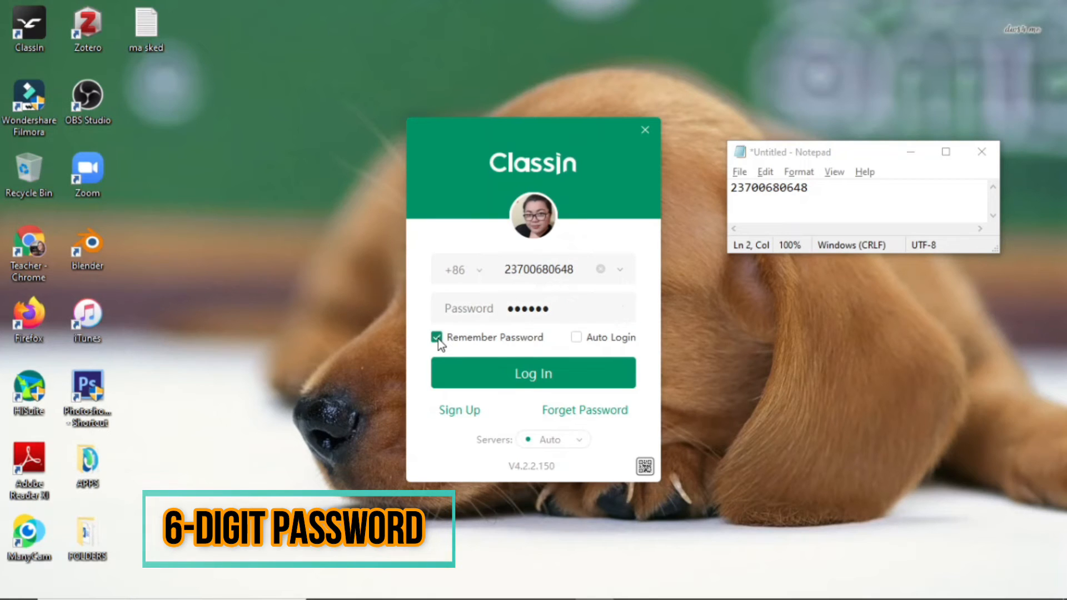
left_click(581, 340)
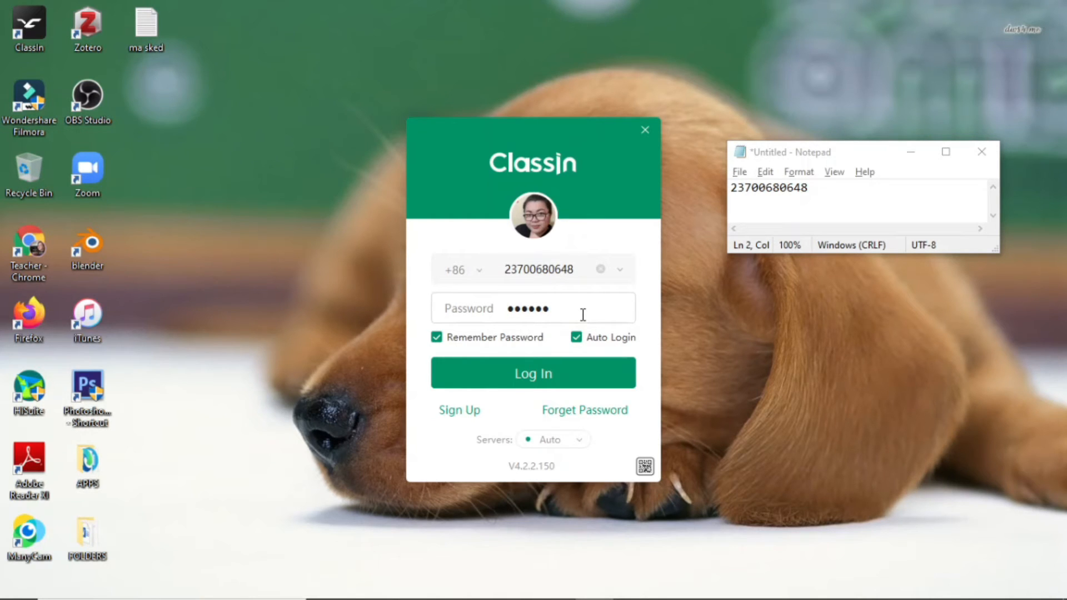
left_click(537, 378)
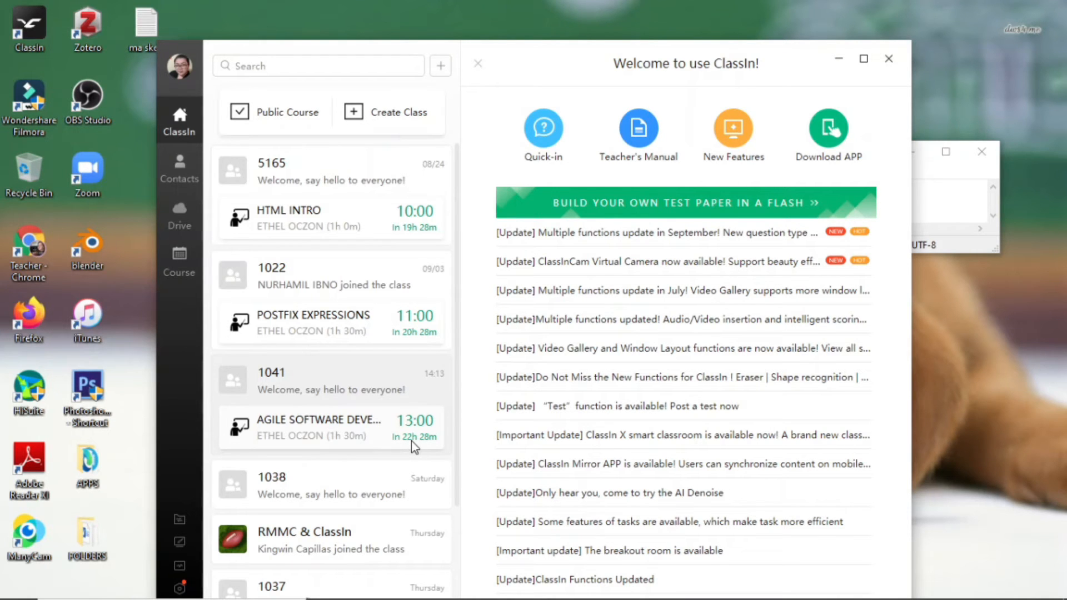
scroll(376, 406, "down", 2)
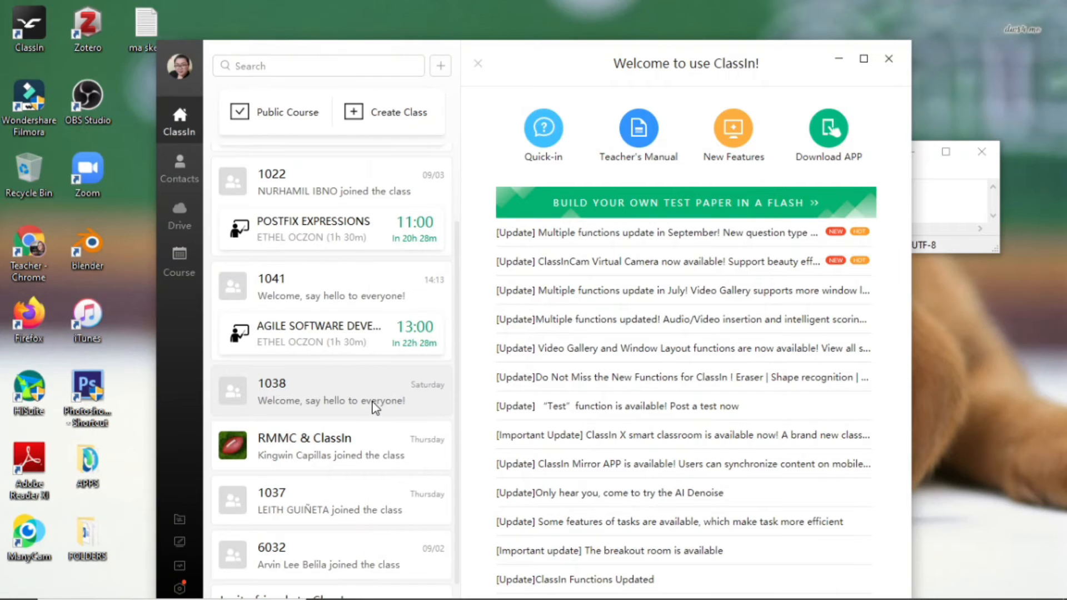
scroll(375, 408, "up", 2)
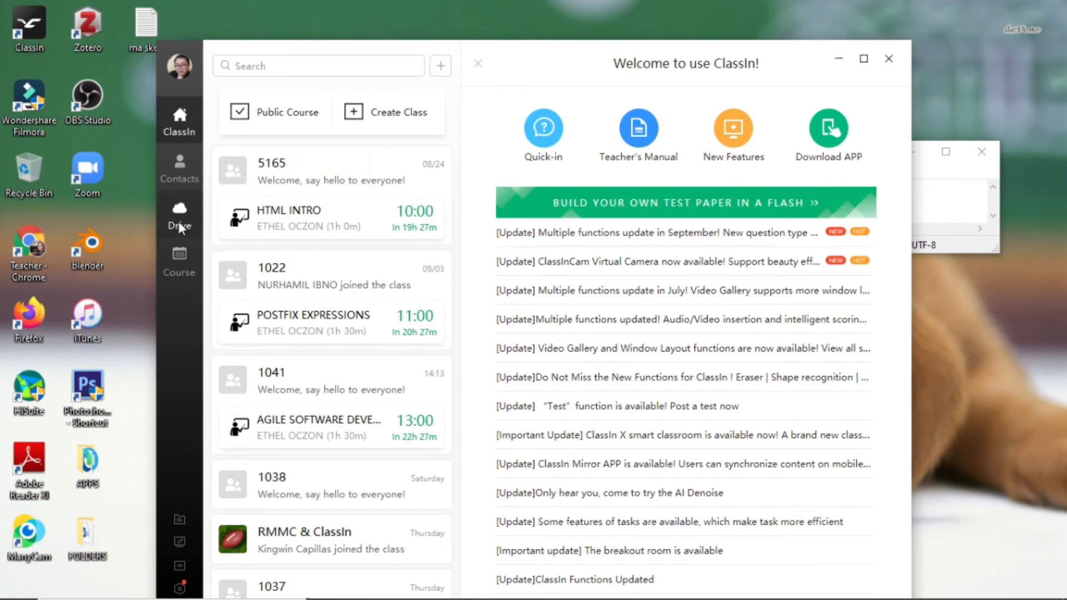
Minimise ClassIn, then open MIDTERM SESSIONS in the 6032 GE503 course's MIDTERM section.
left_click(840, 61)
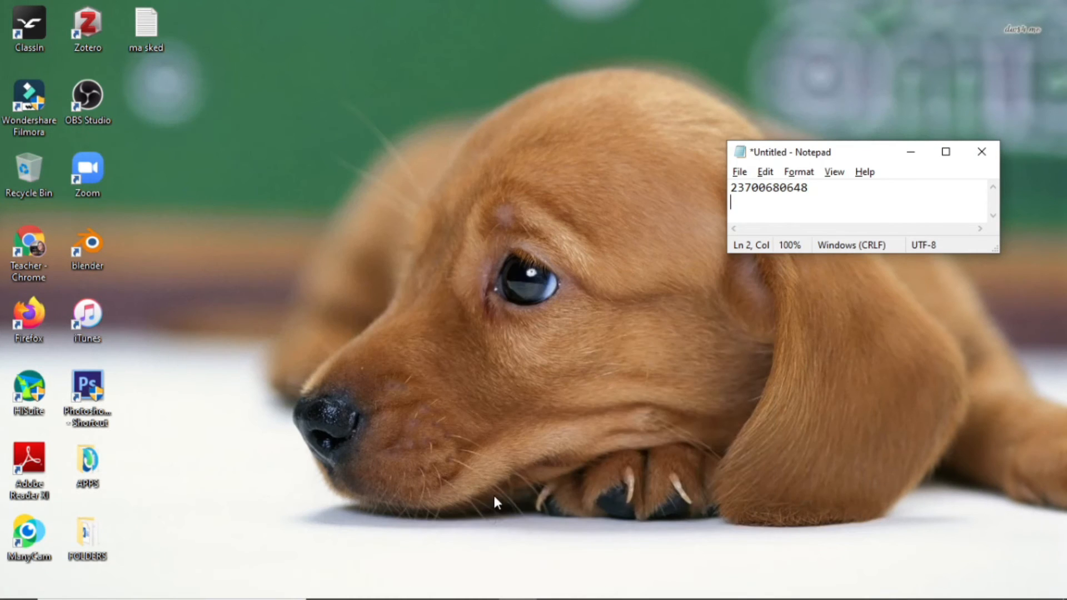
left_click(317, 388)
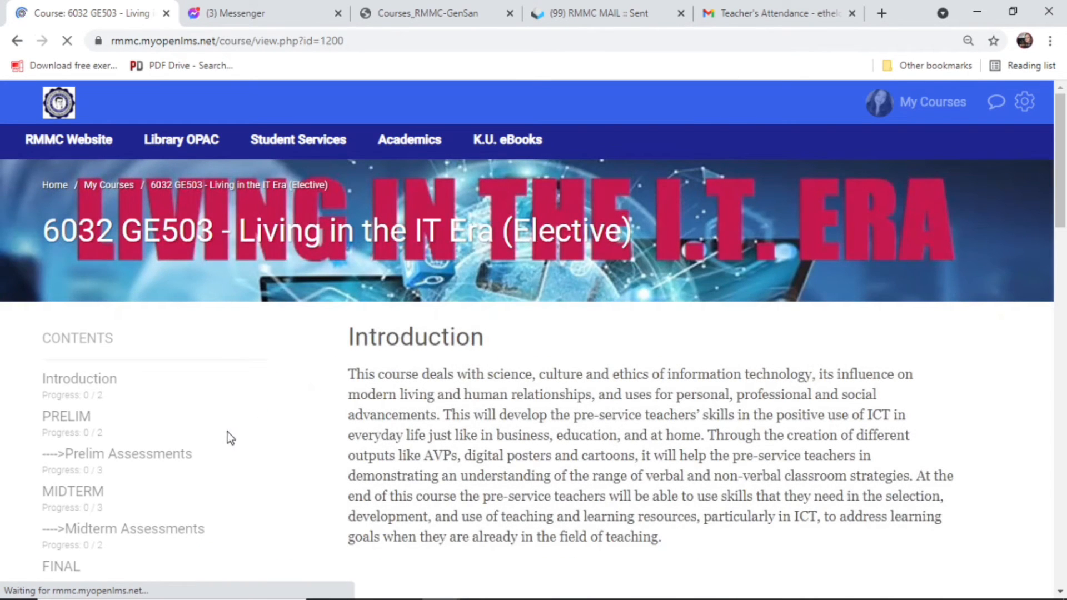
scroll(245, 450, "down", 3)
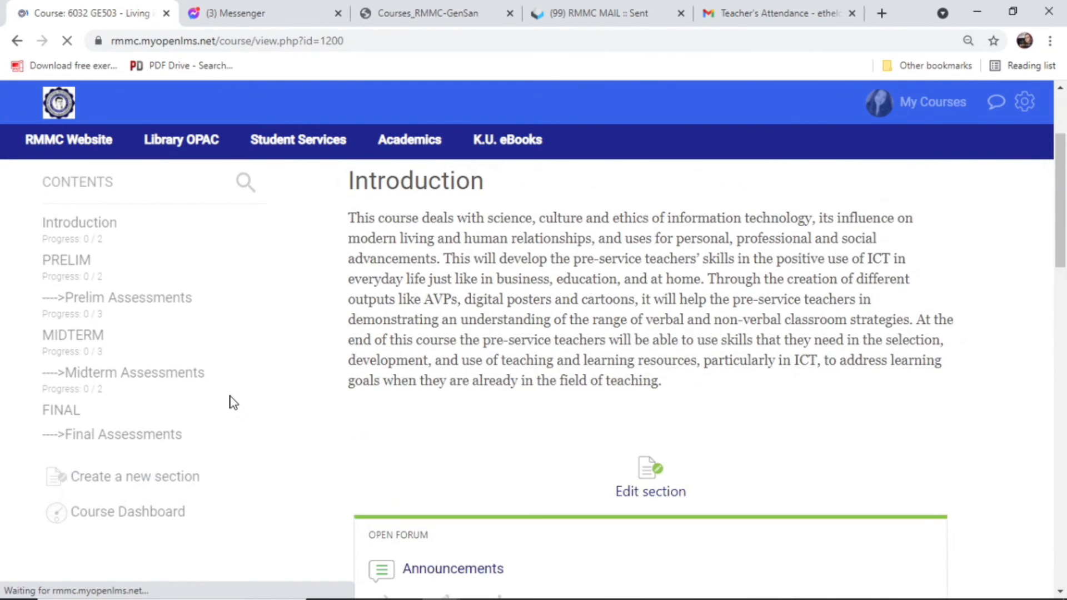
left_click(64, 336)
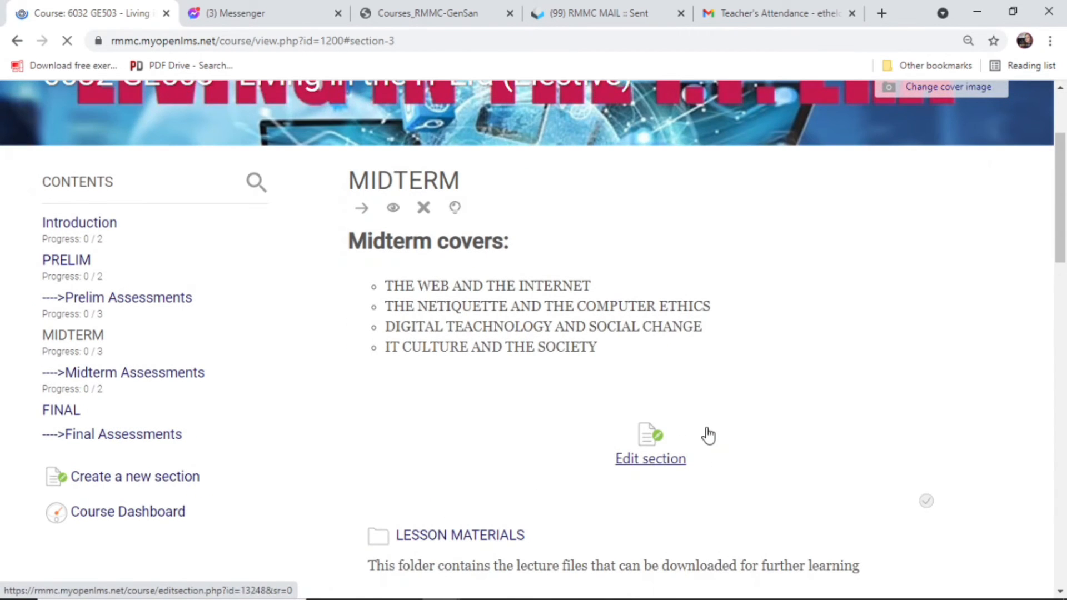
scroll(717, 434, "down", 5)
scroll(711, 434, "down", 1)
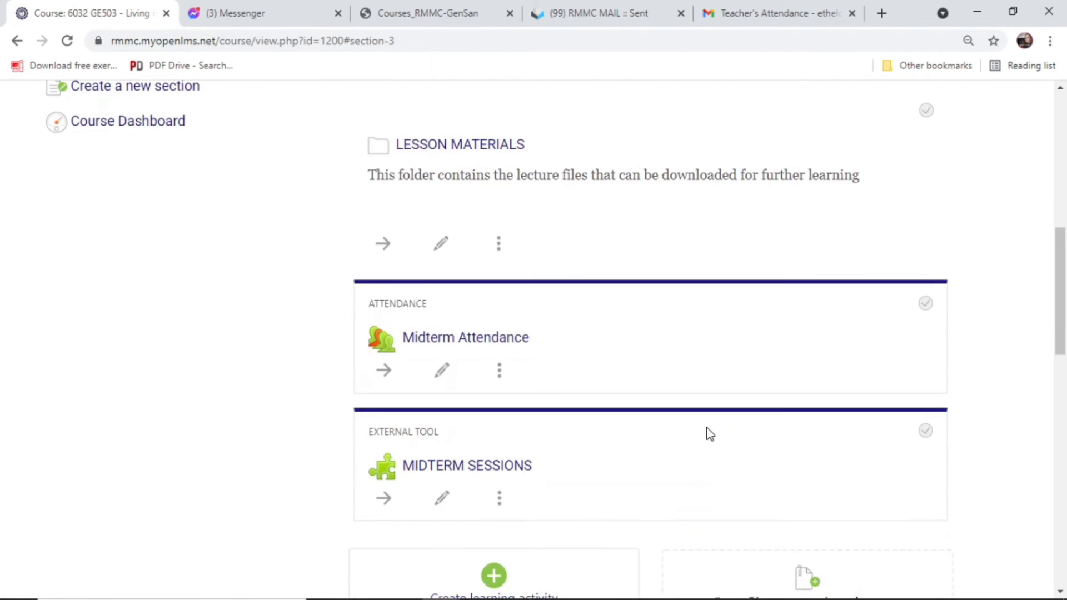
scroll(711, 434, "down", 1)
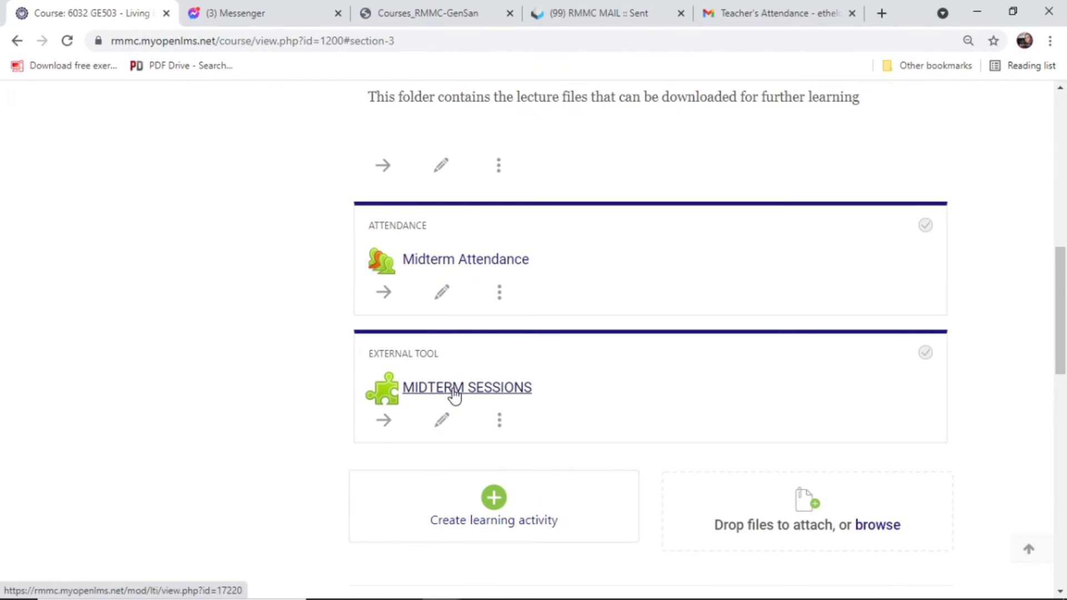
left_click(454, 394)
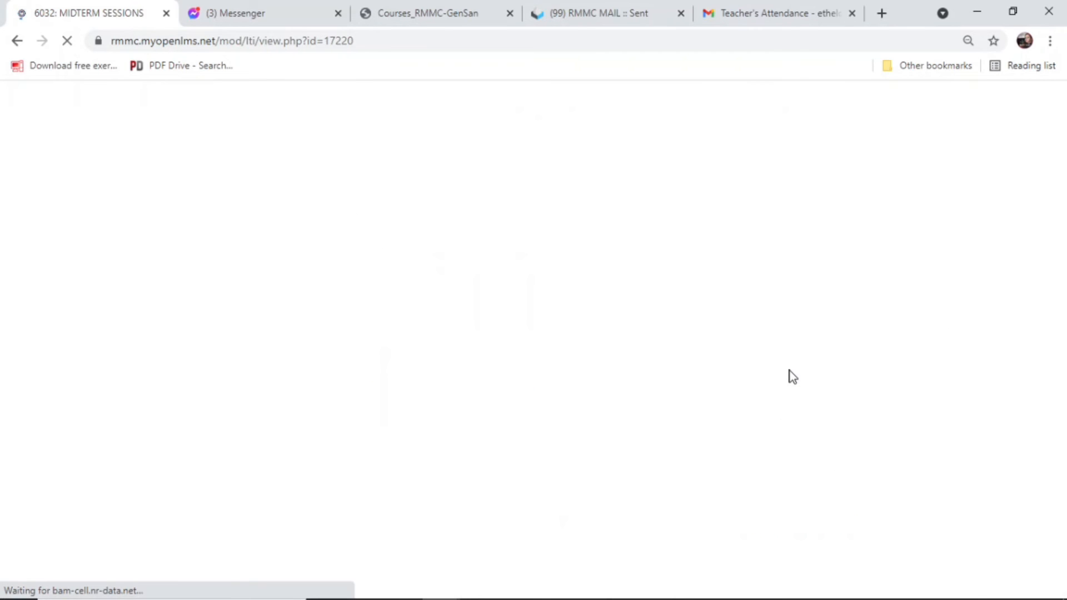
scroll(789, 371, "up", 3)
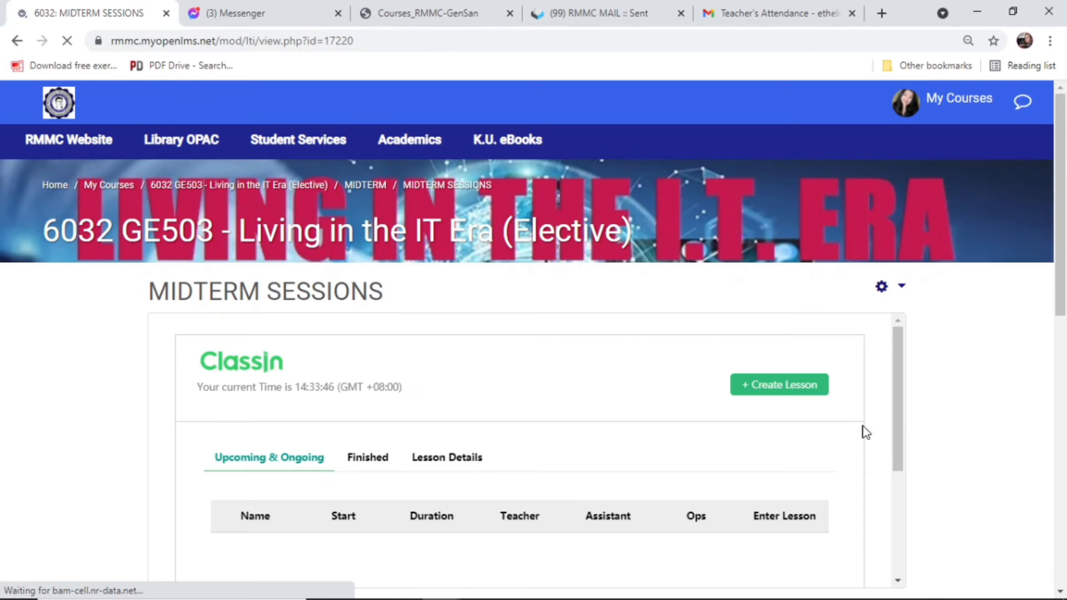
Start a new ClassIn lesson and enter HTML TAGS as its name.
left_click(804, 395)
scroll(549, 395, "down", 1)
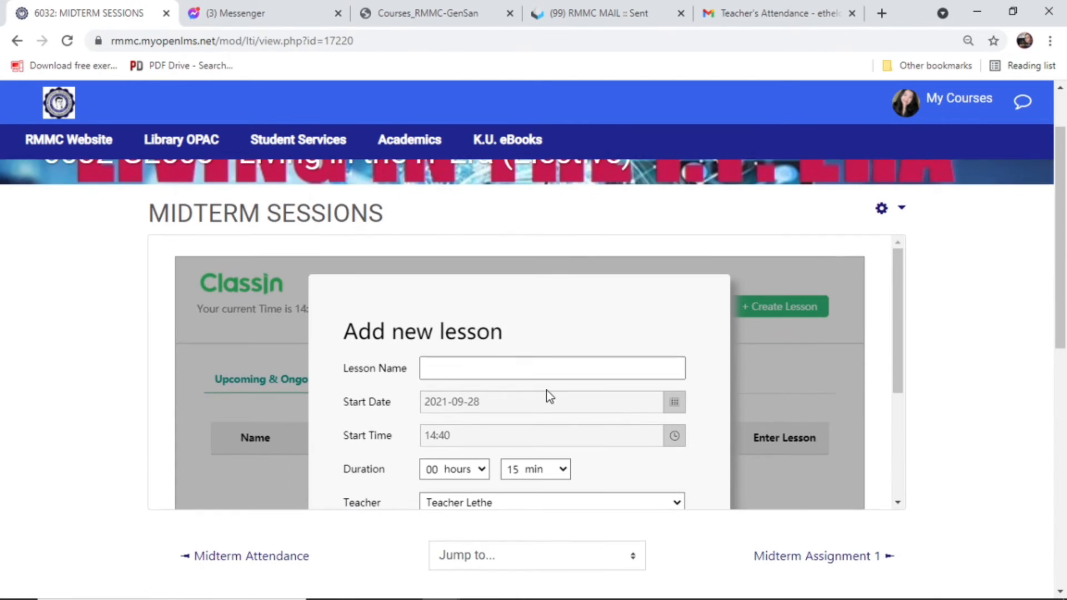
left_click(494, 369)
type("HT")
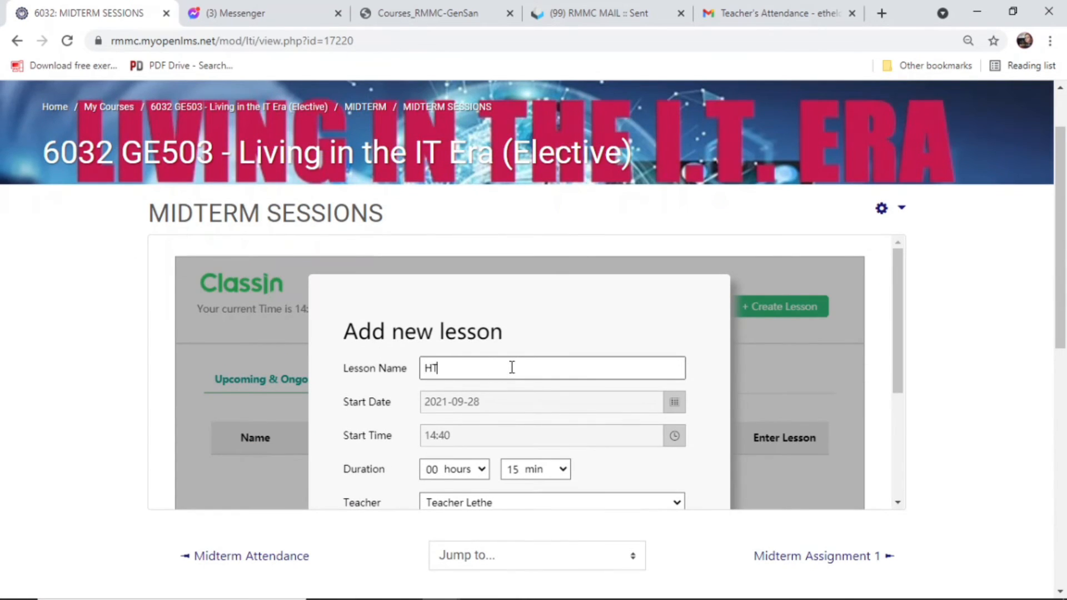
type("ML TAGAS")
Set the lesson start time to 16:00.
left_click(675, 439)
left_click(729, 437)
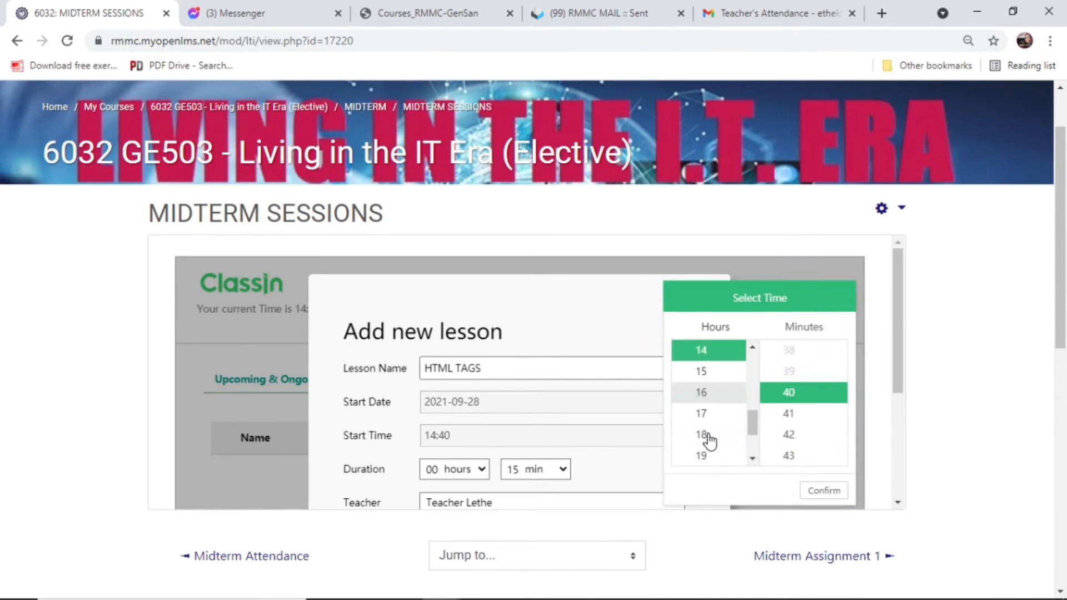
scroll(800, 412, "up", 12)
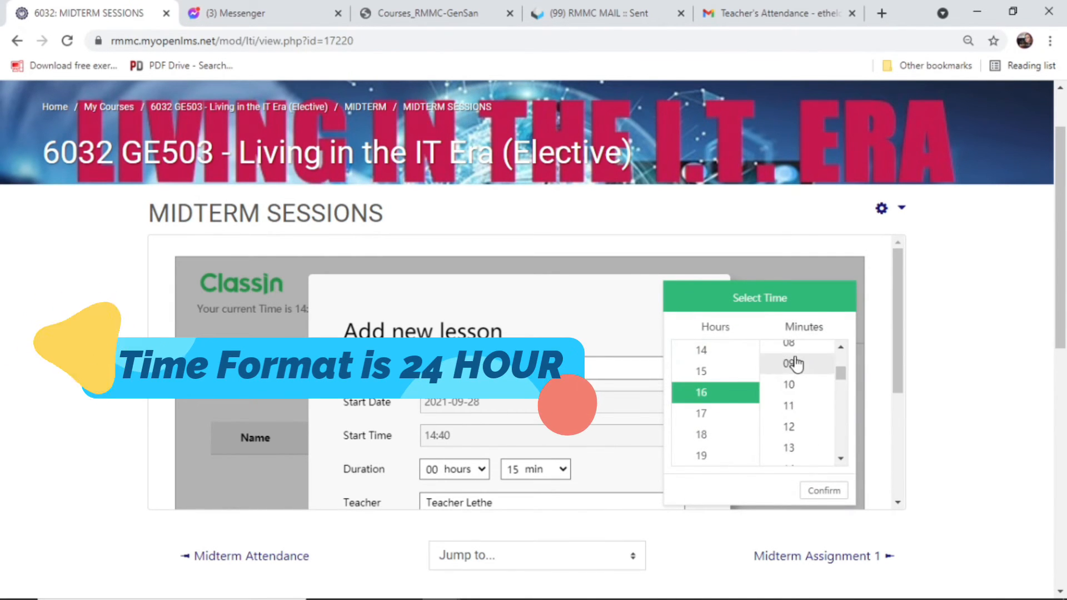
scroll(797, 364, "up", 2)
left_click(800, 353)
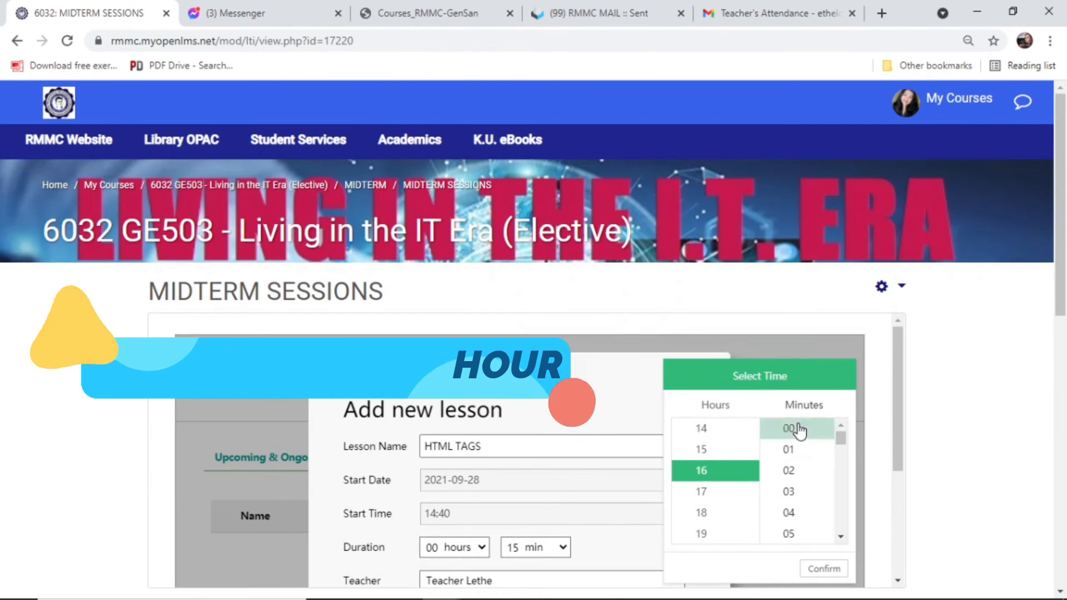
left_click(824, 568)
scroll(703, 417, "down", 3)
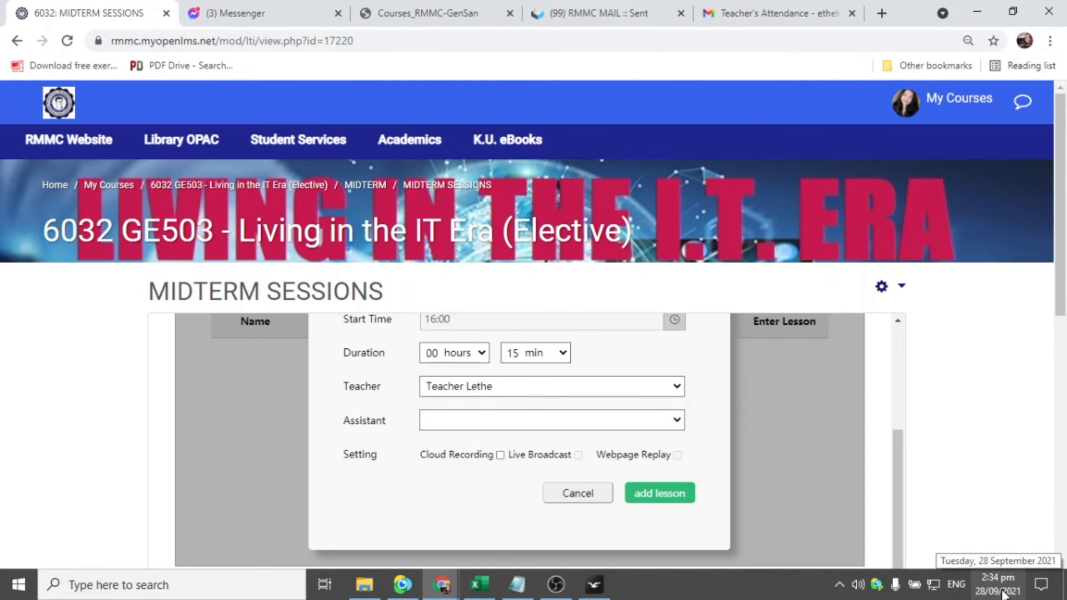
Set the lesson duration to 01 hours 00 minutes.
left_click(482, 355)
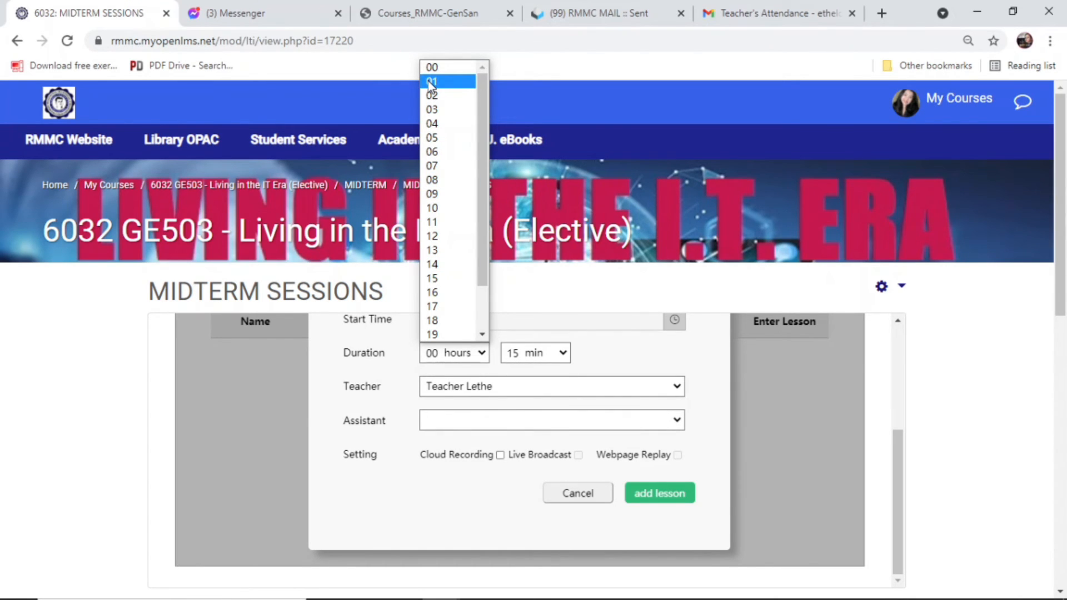
left_click(428, 81)
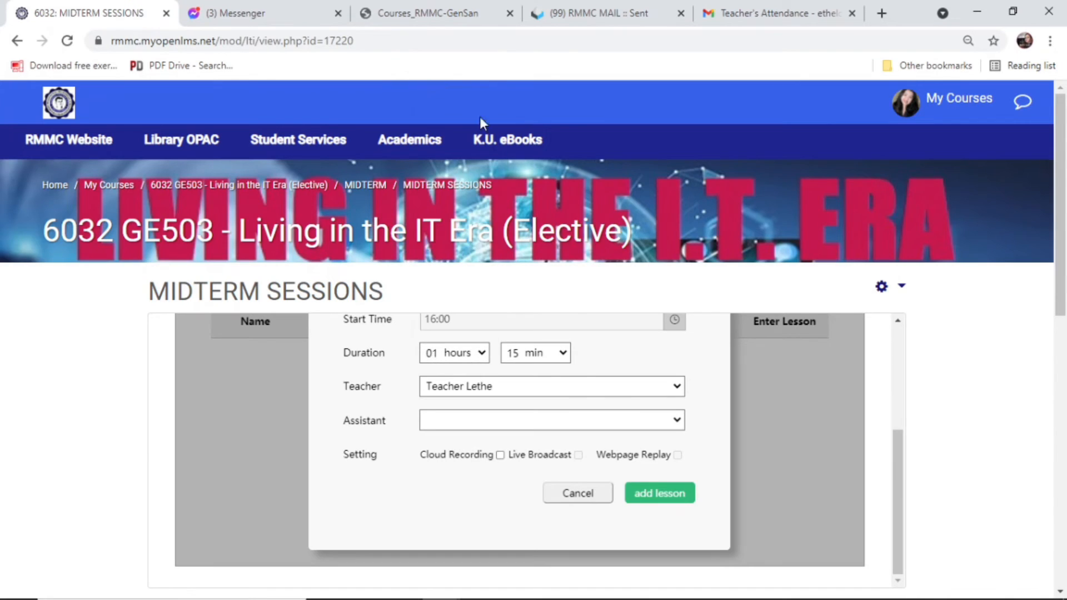
left_click(565, 354)
left_click(548, 373)
Enable Cloud Recording, Live Broadcast and Webpage Replay, and add the HTML TAGS lesson.
left_click(503, 457)
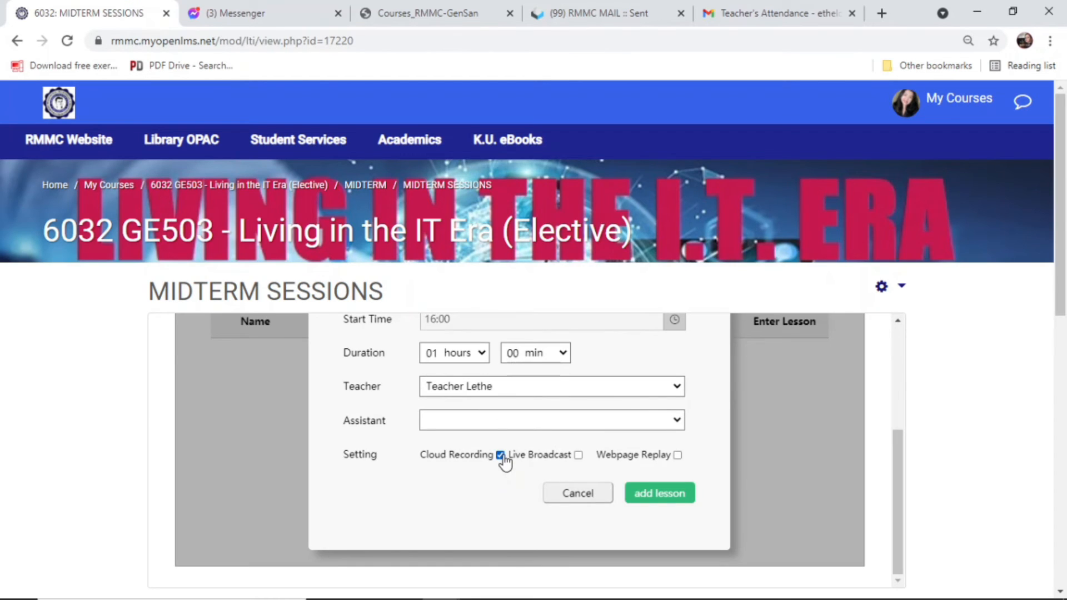
left_click(578, 457)
left_click(678, 456)
left_click(658, 495)
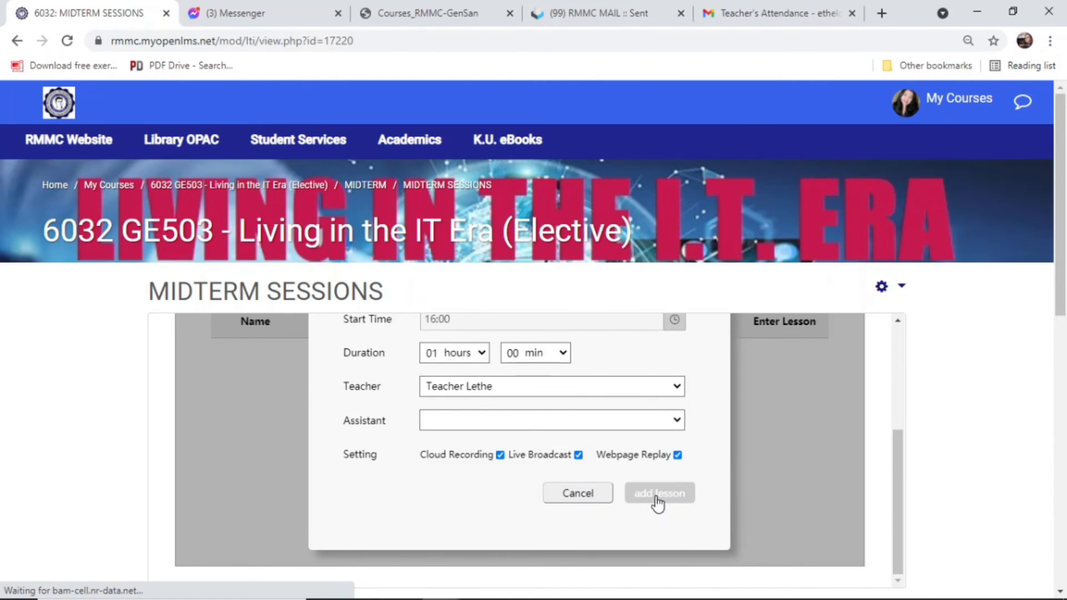
scroll(848, 424, "down", 1)
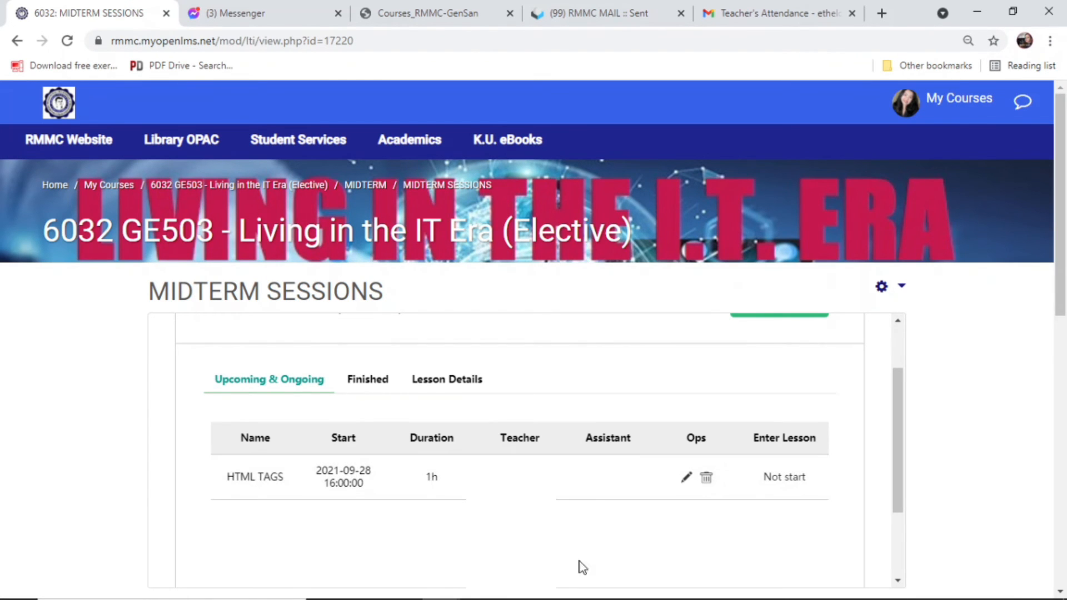
key("alt+Tab")
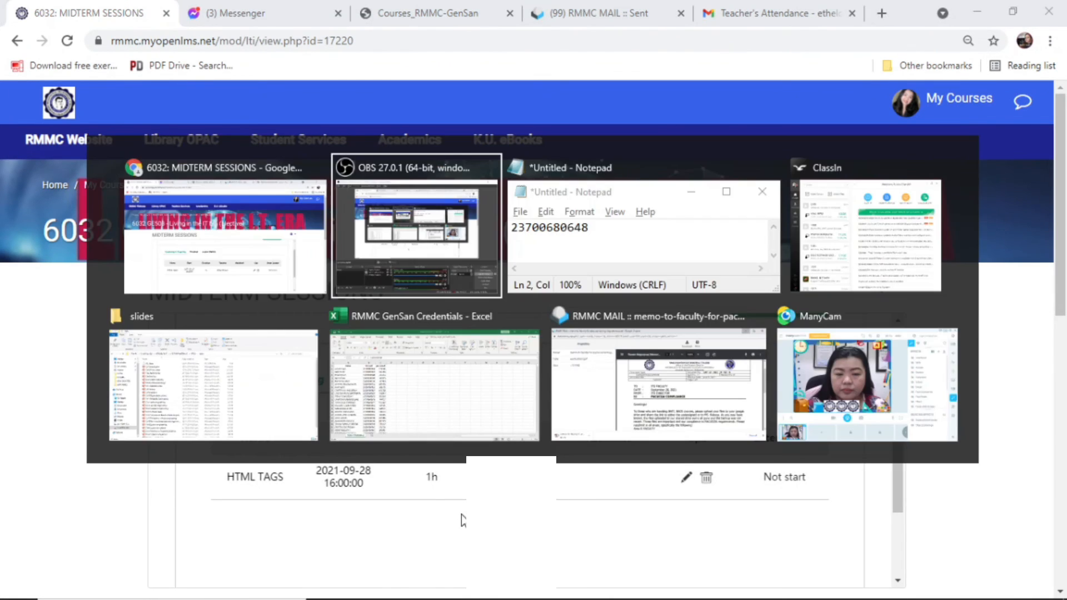
Bring ClassIn forward, showing class 6032's HTML TAGS lesson at 16:00.
key("alt+Tab")
key("alt+Tab")
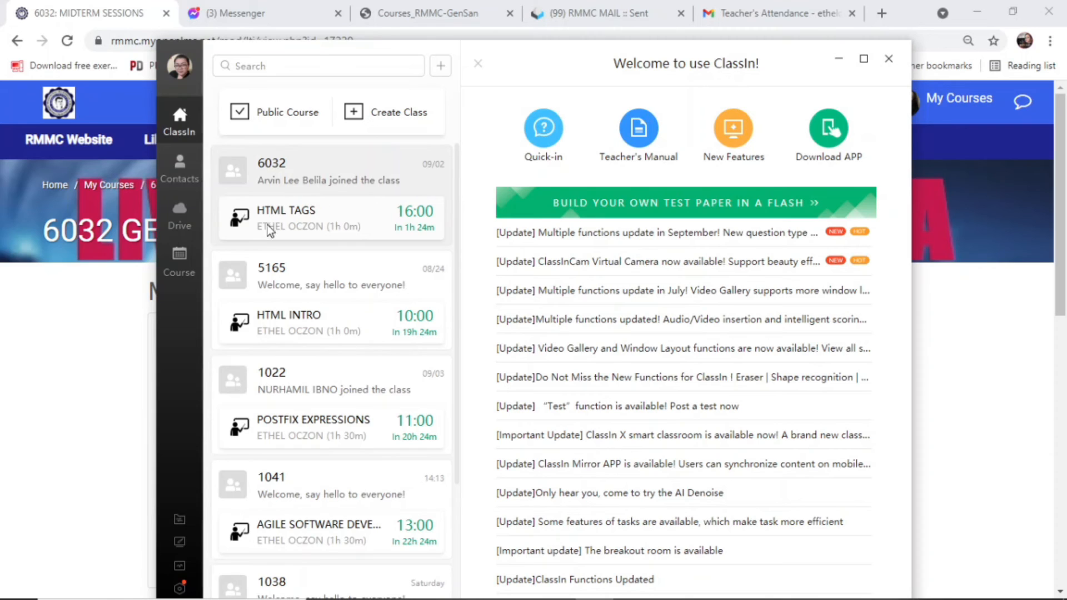
Go to Drive's Courseware Bank, open the SE102 folder, and begin a file upload there.
left_click(182, 225)
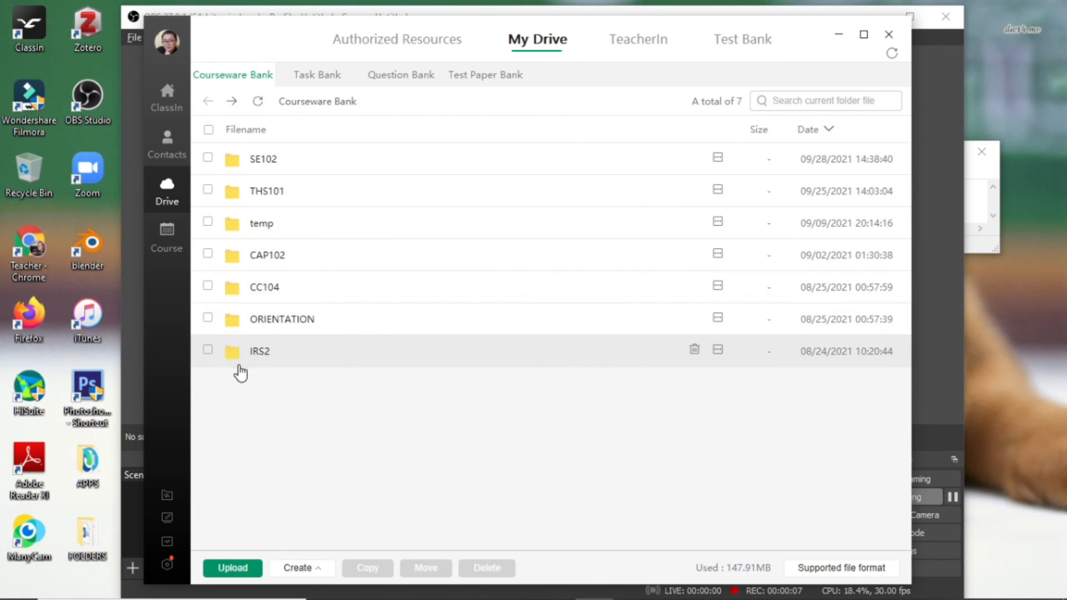
left_click(168, 193)
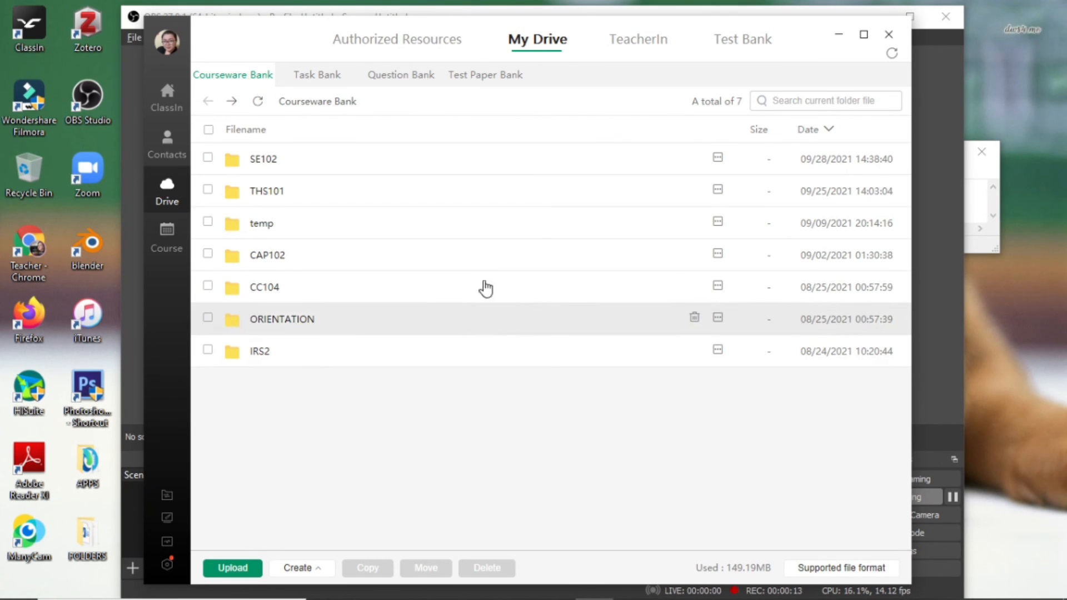
double_click(280, 163)
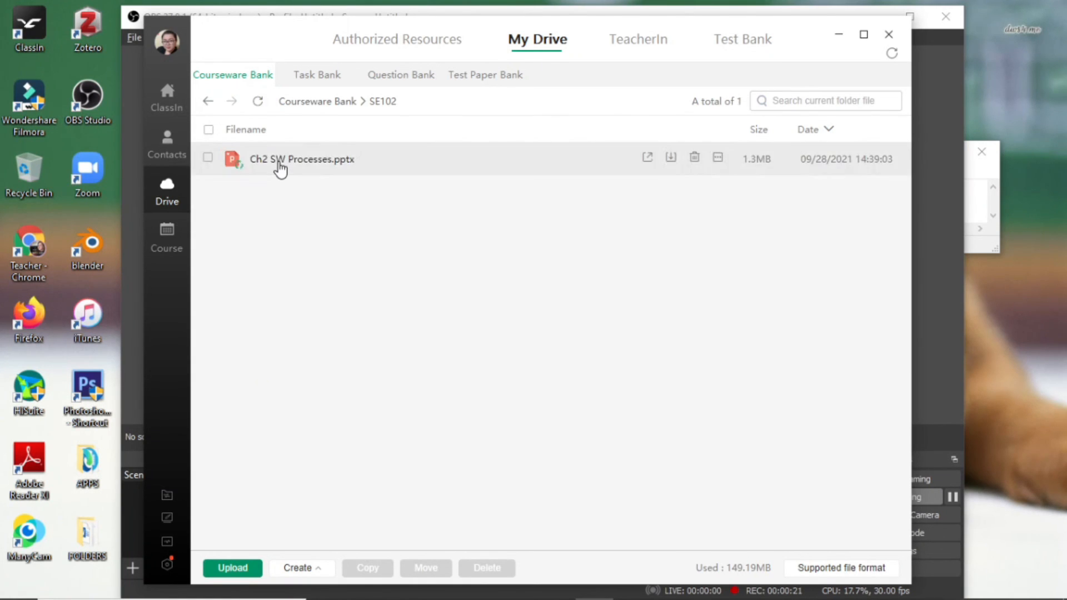
left_click(227, 571)
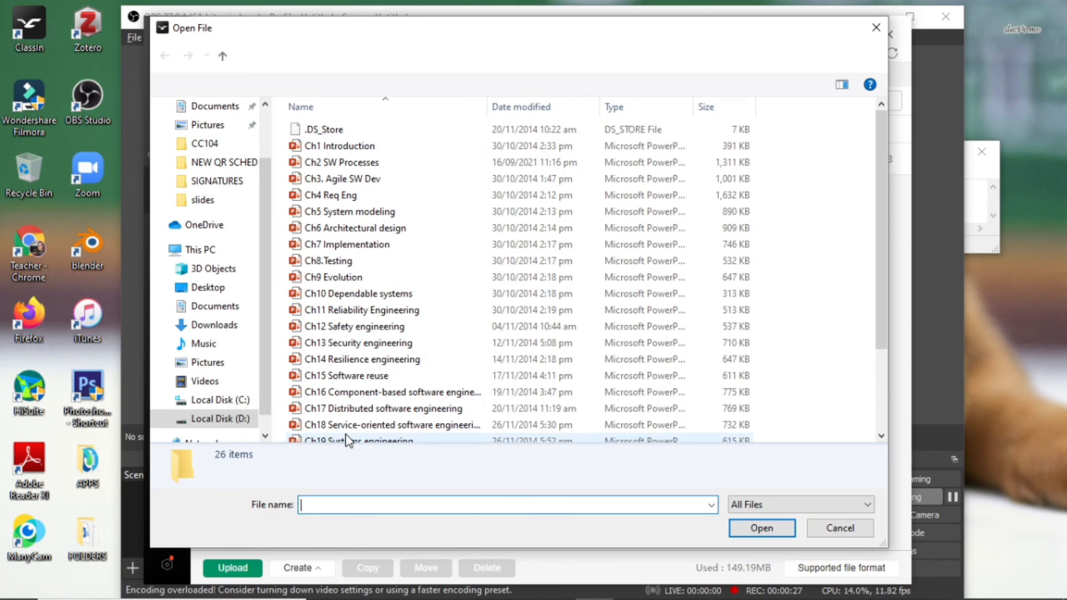
Upload the Ch3. Agile SW Dev slides into SE102, then go back to the ClassIn class list.
left_click(345, 179)
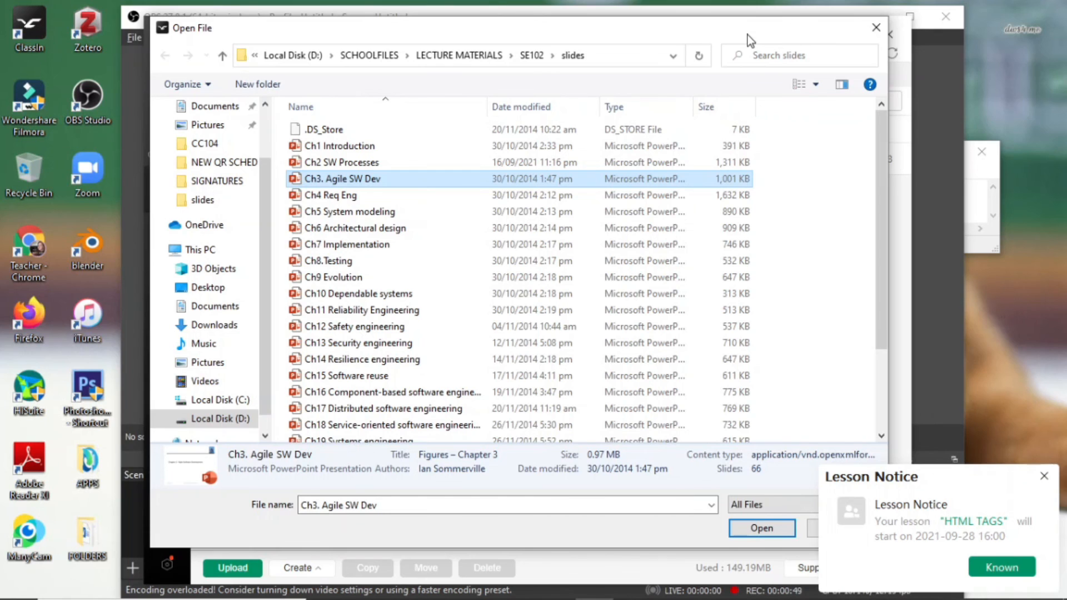
left_click_drag(748, 35, 704, 34)
left_click(712, 531)
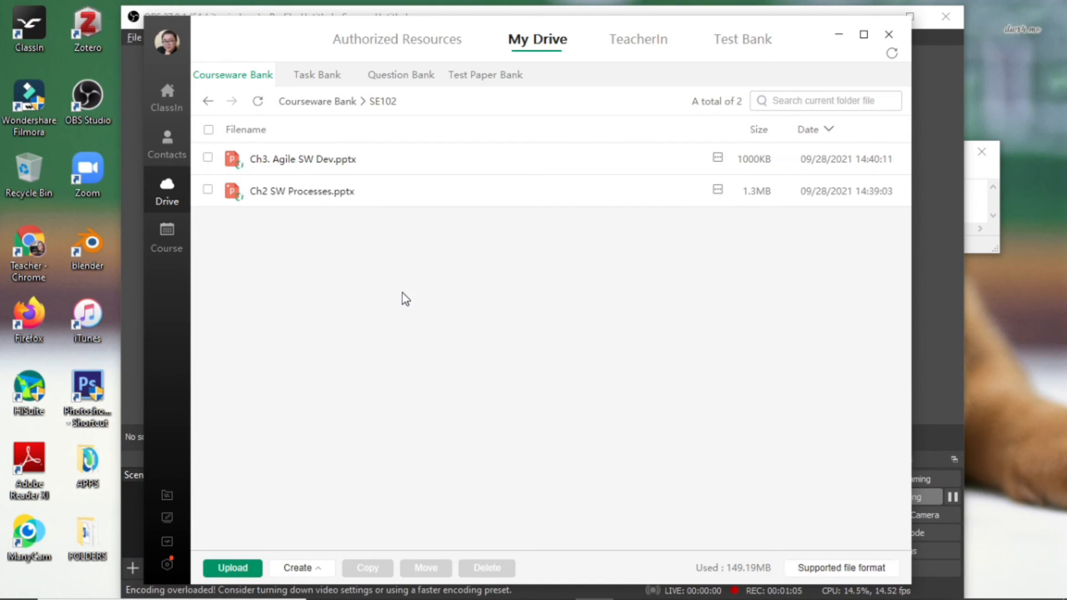
left_click(169, 104)
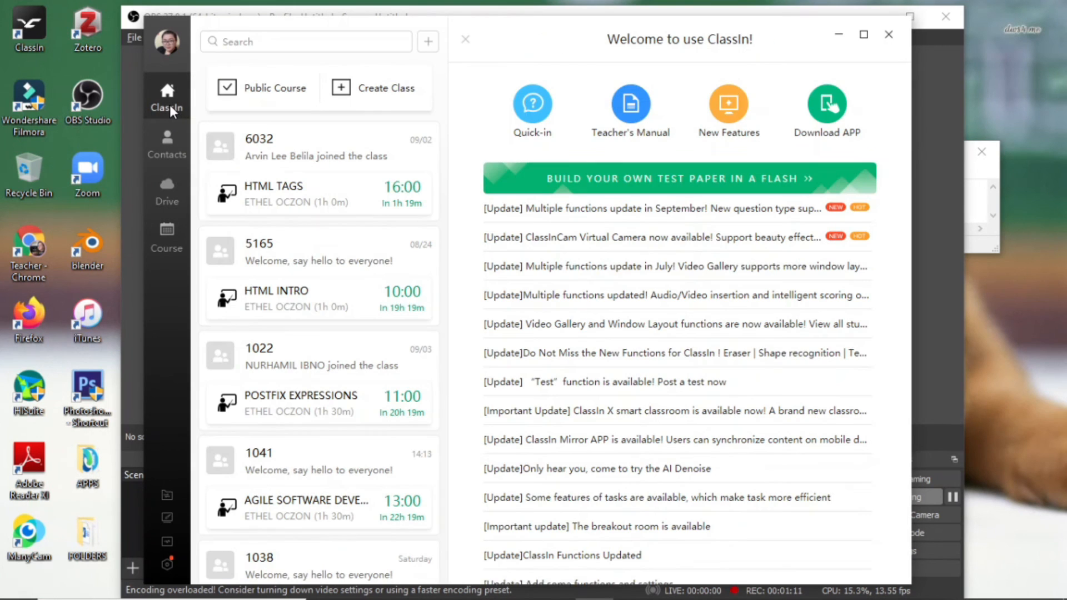